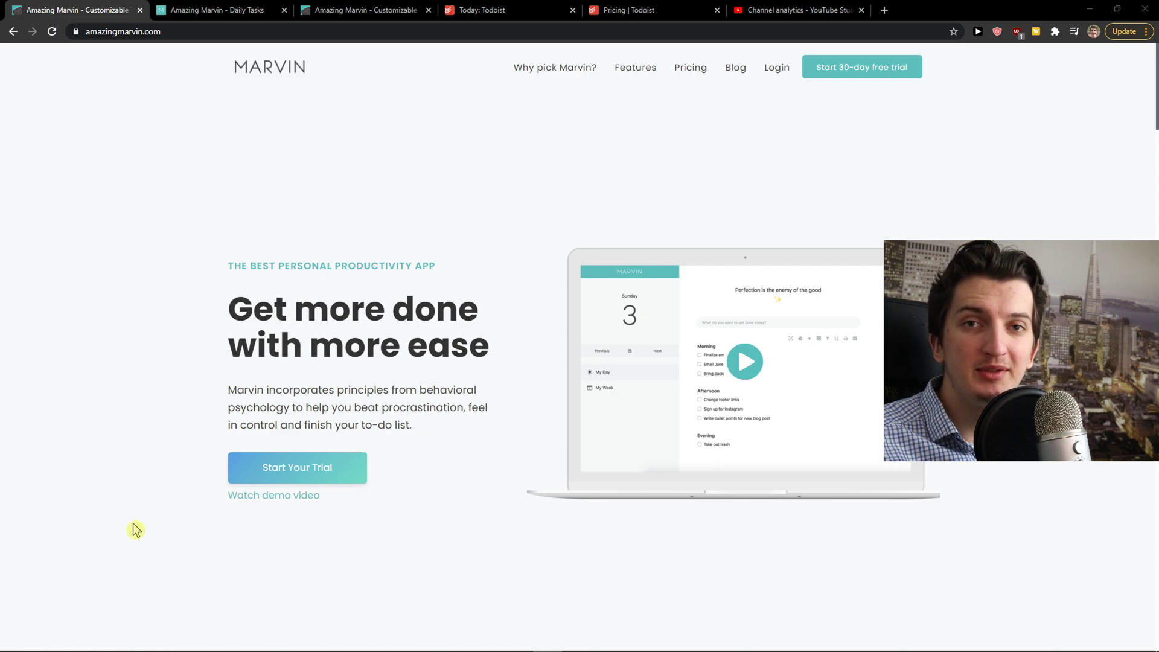
Peek at Todoist's Today view, then return to the Amazing Marvin tab.
left_click(494, 7)
left_click(99, 7)
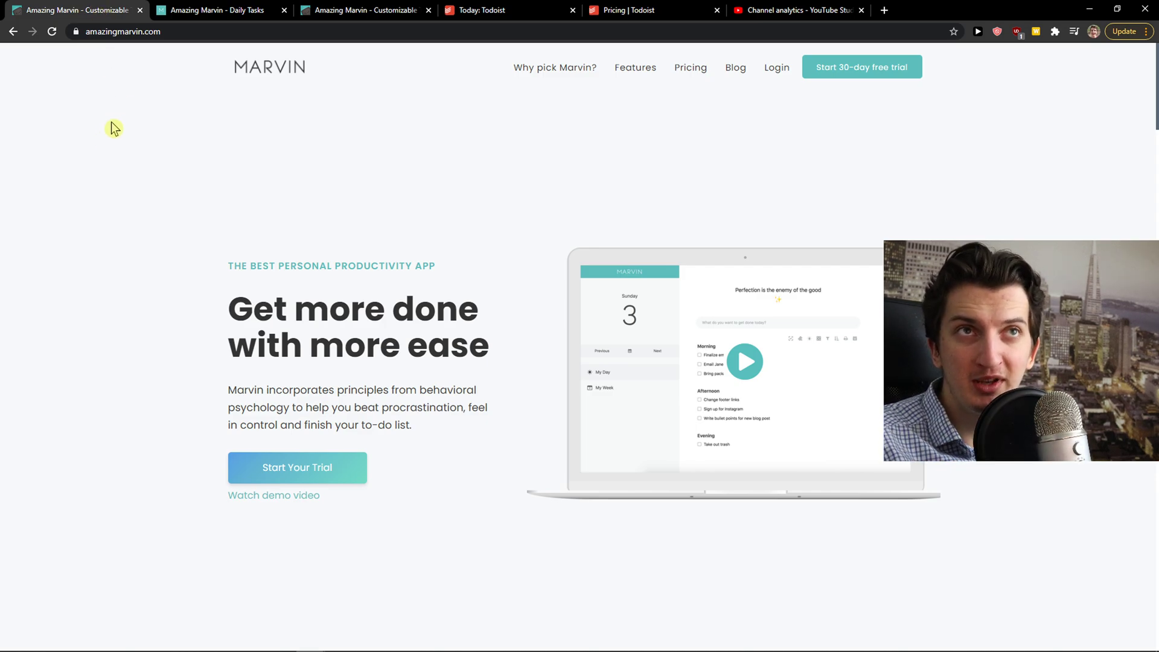
left_click(305, 9)
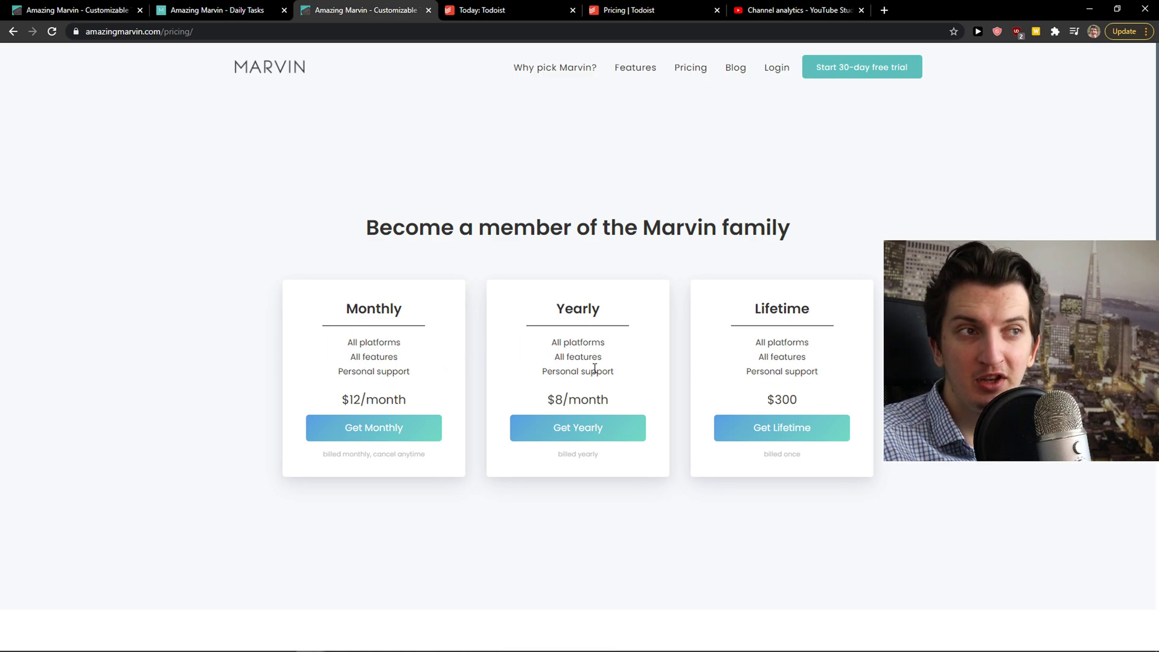
Scroll Todoist's pricing plans, highlighting Premium's annual billing terms and $4 monthly price.
left_click(694, 12)
scroll(741, 111, "down", 2)
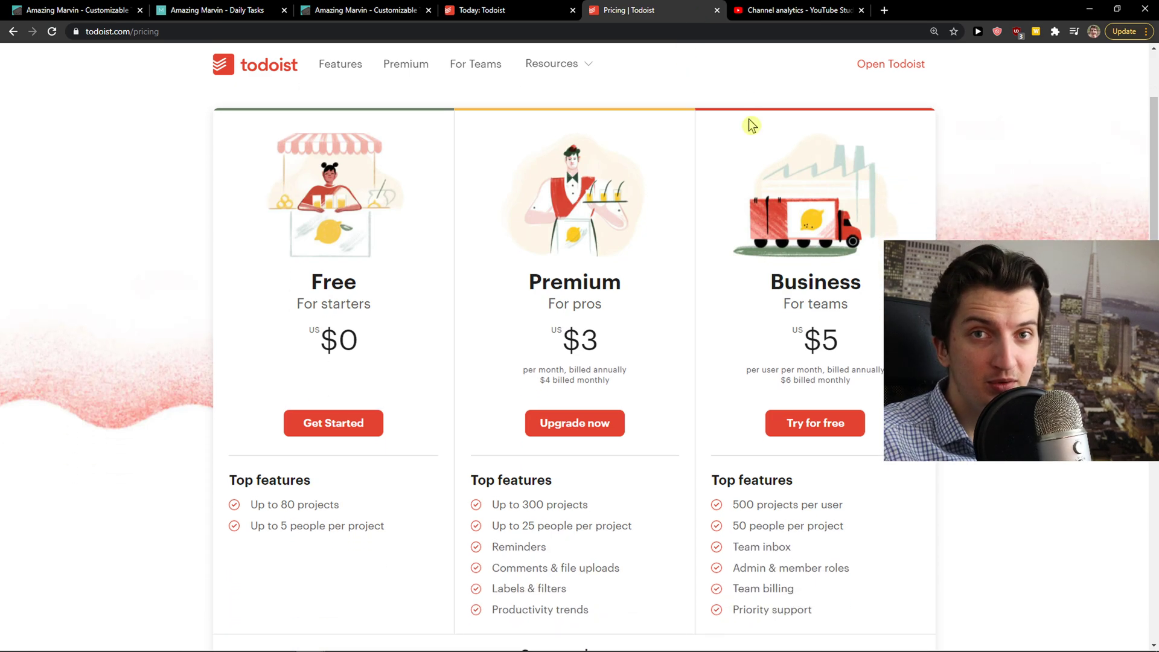
scroll(255, 447, "down", 1)
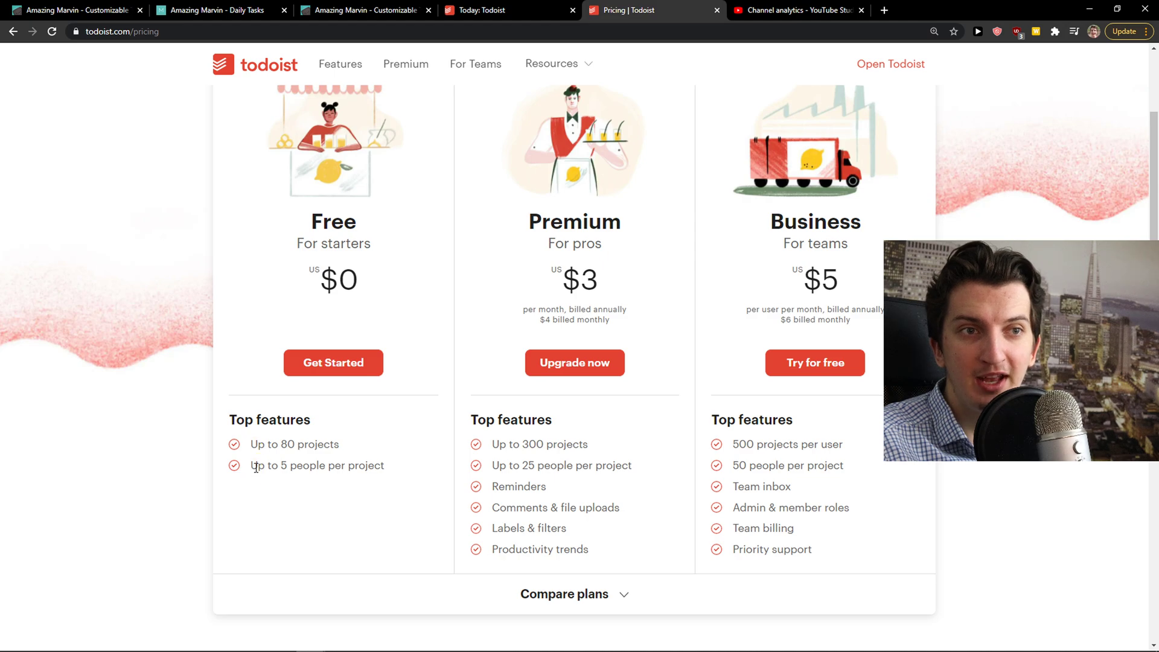
left_click_drag(256, 468, 395, 473)
scroll(407, 382, "down", 1)
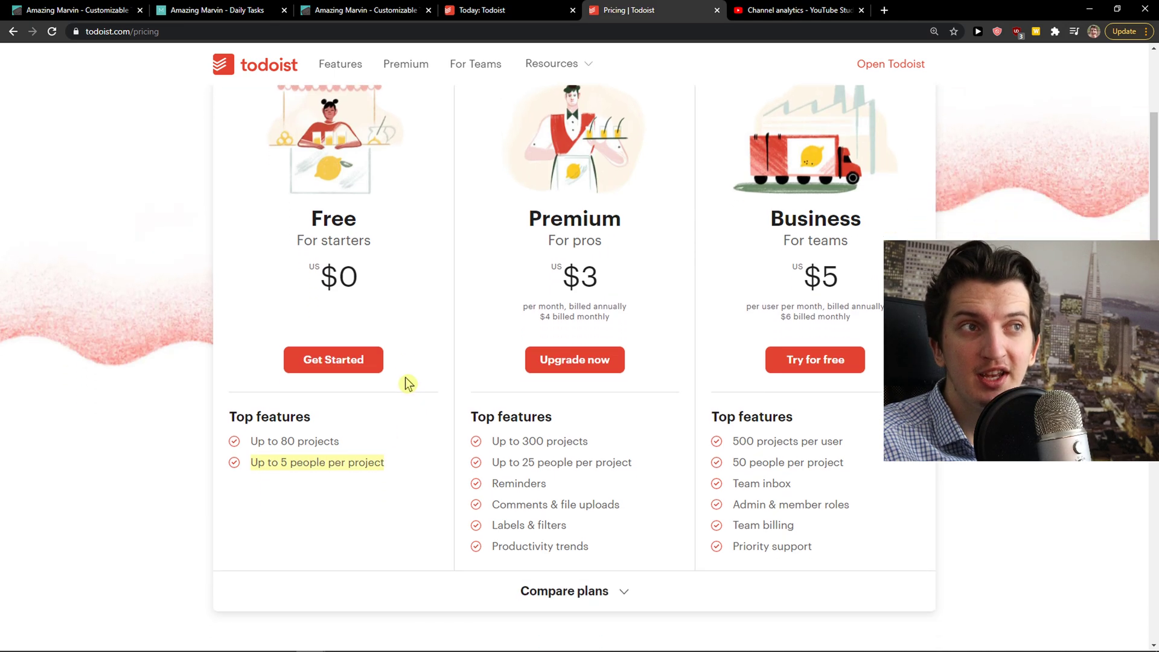
left_click_drag(523, 249, 607, 252)
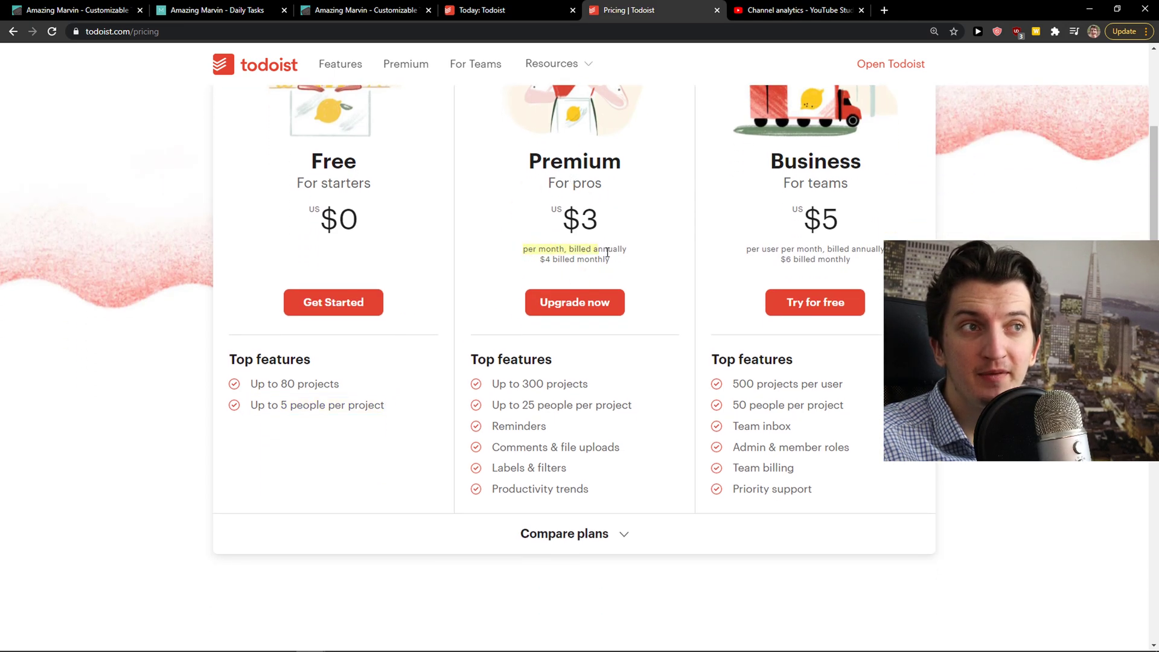
left_click(613, 263)
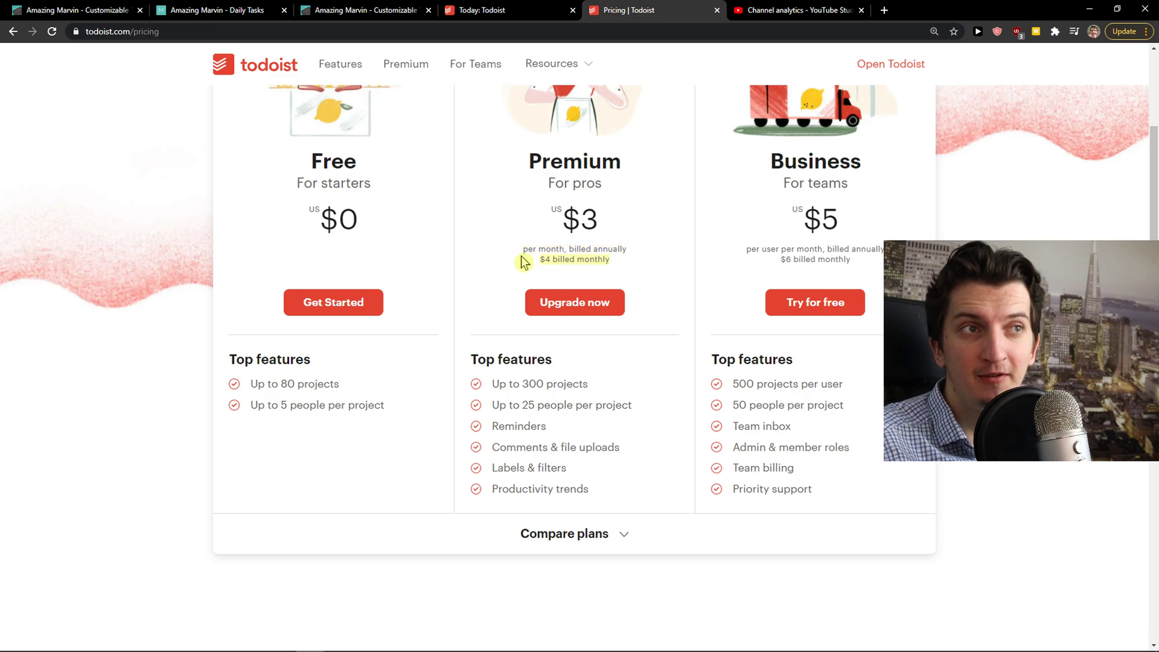
Flip between the Todoist Today and Marvin pricing tabs, then re-scan Todoist's pricing page.
left_click(507, 11)
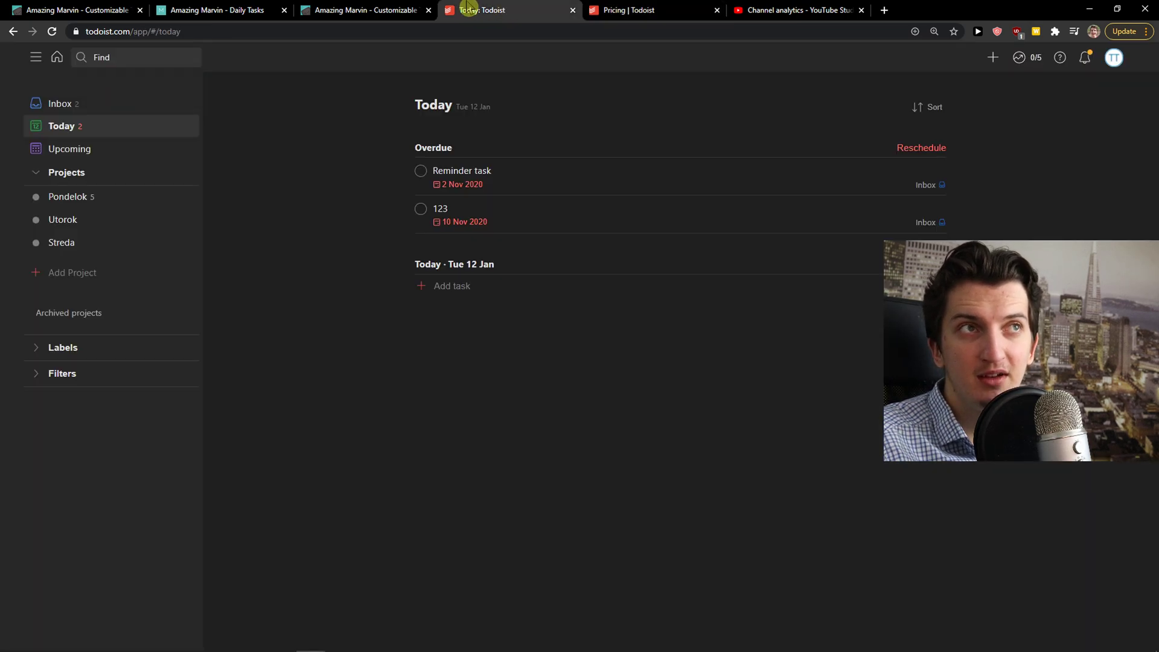
left_click(415, 10)
left_click(682, 10)
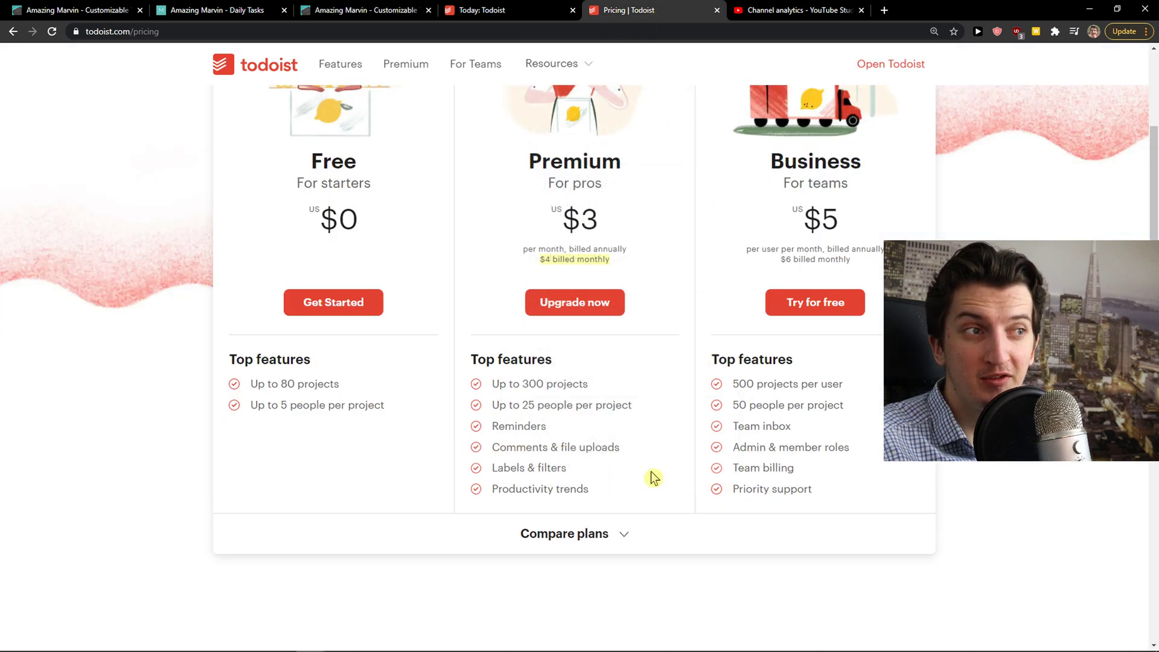
scroll(628, 465, "up", 1)
scroll(628, 465, "down", 1)
scroll(855, 222, "up", 2)
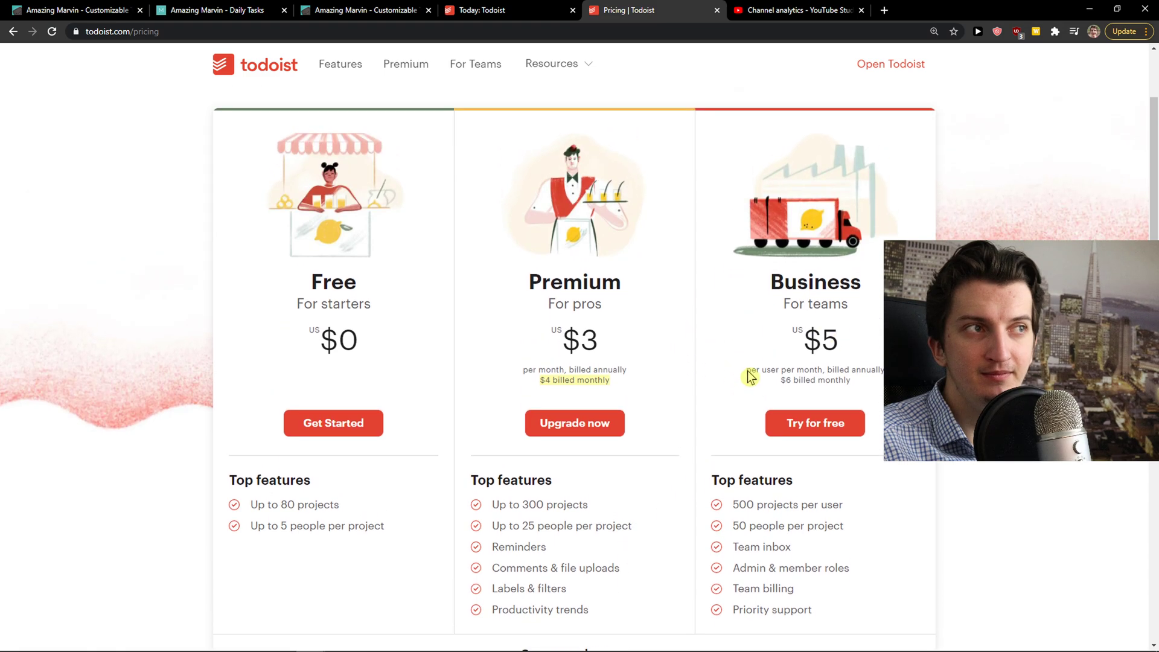
scroll(750, 377, "up", 2)
scroll(750, 377, "down", 3)
Glance at Marvin's pricing again and settle back on Todoist's Today view.
left_click(480, 10)
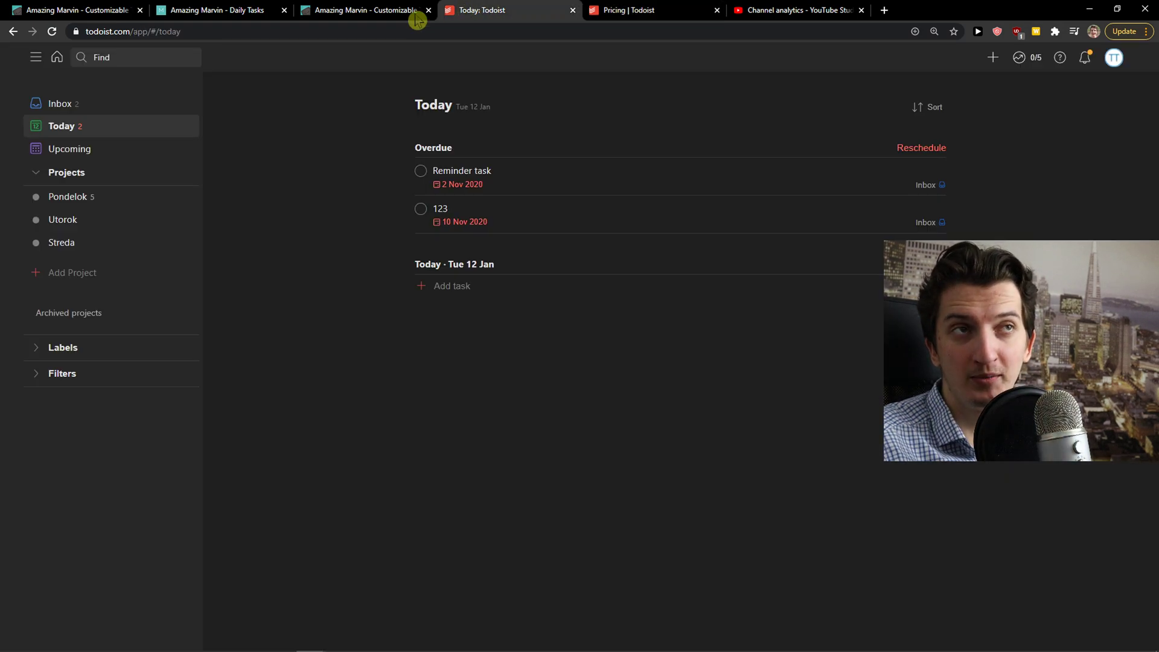
left_click(338, 10)
left_click(522, 8)
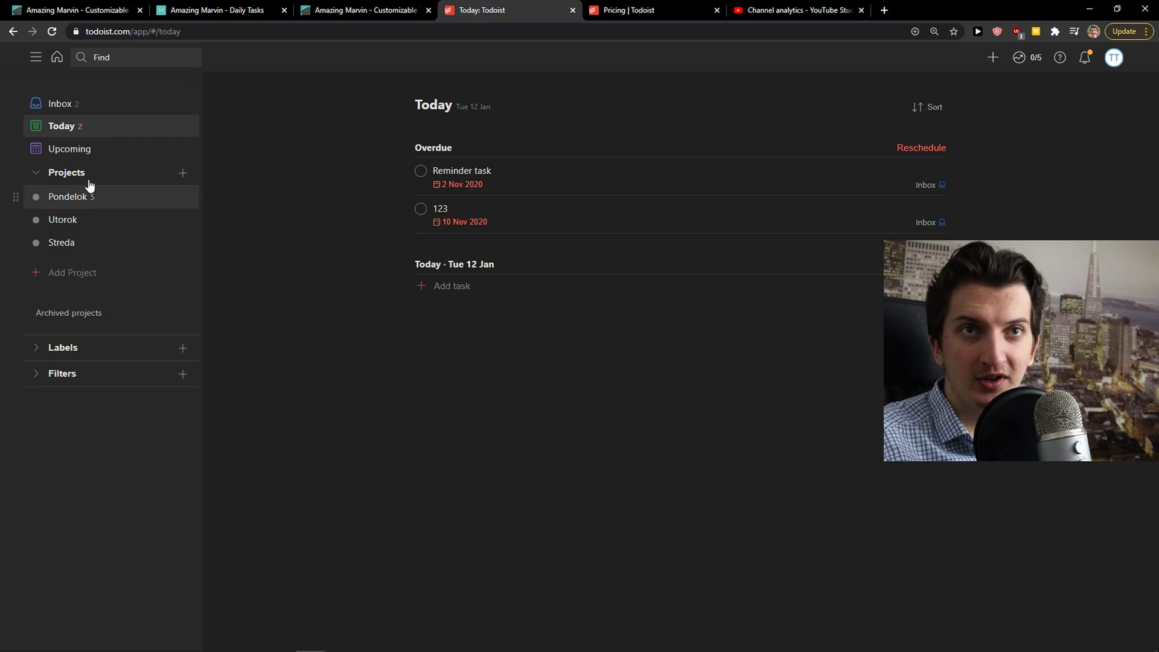
Name the new project 'youtube', set its colour to Blue, and leave Add to favorites off.
left_click(76, 273)
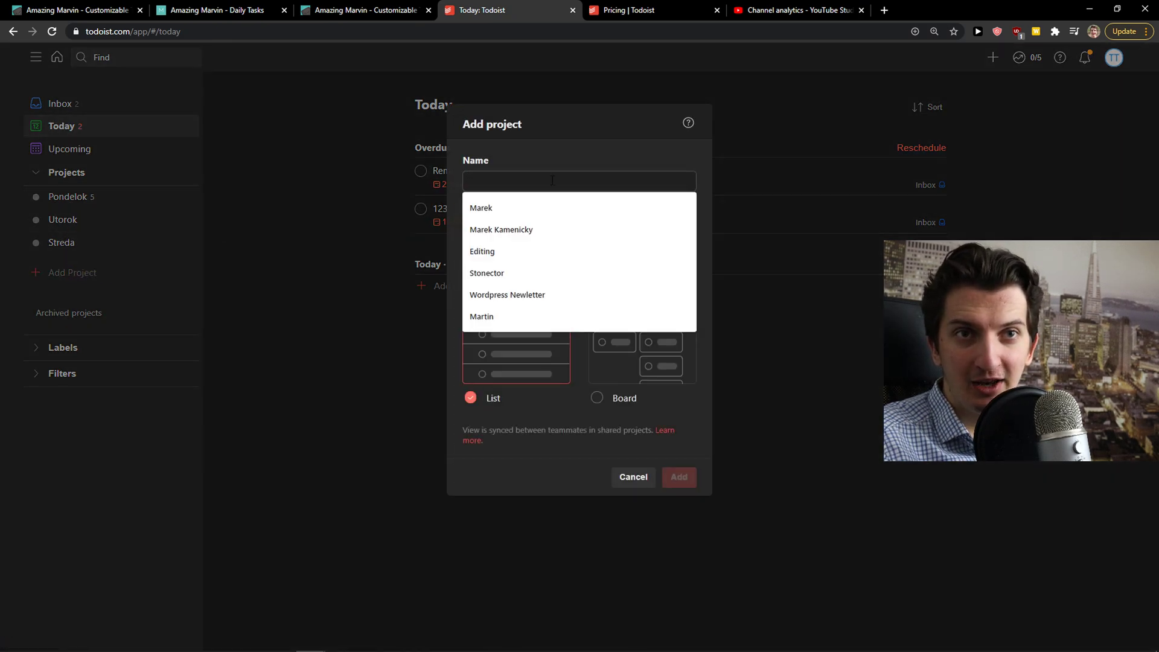
type("Youtube")
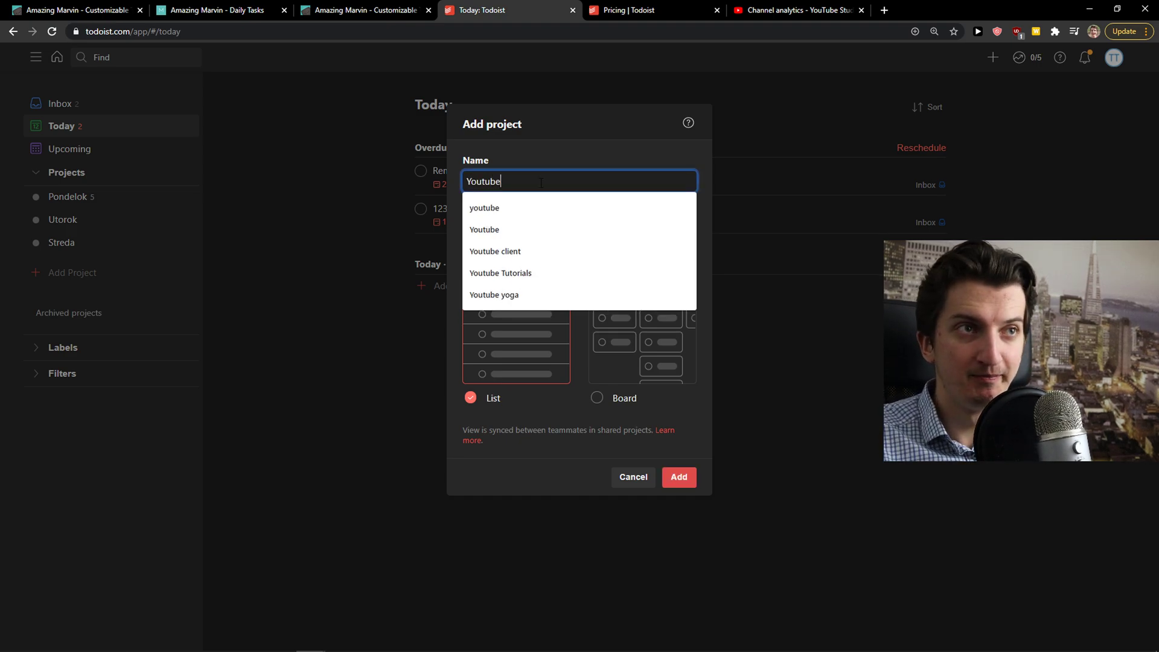
left_click(531, 206)
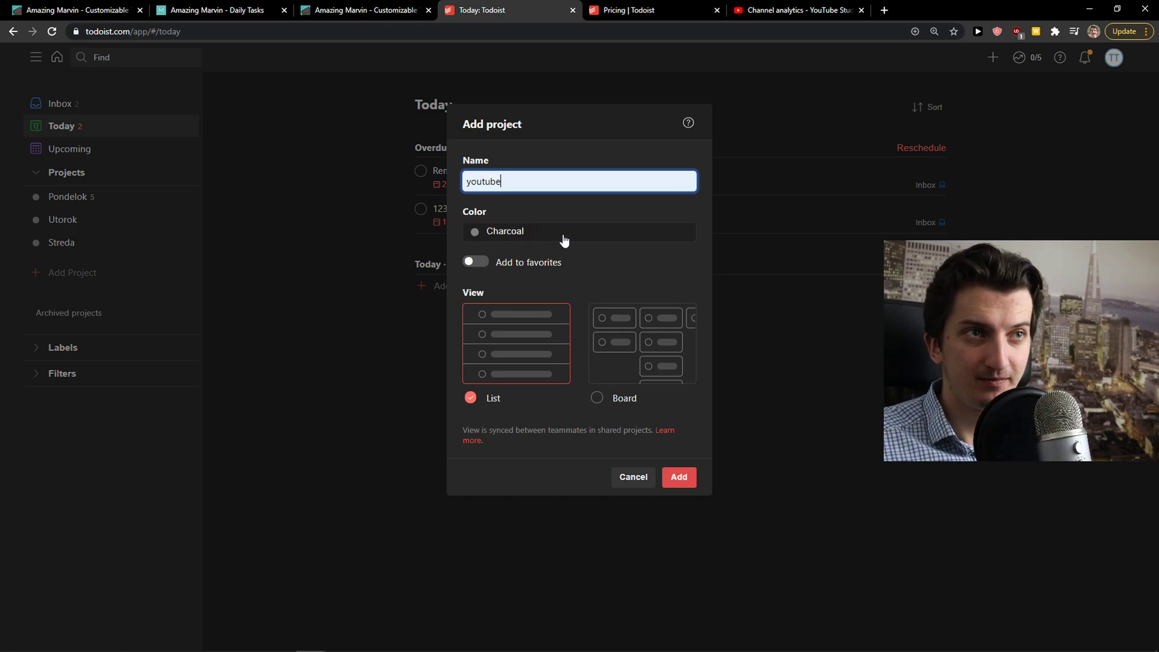
left_click(513, 236)
left_click(545, 317)
left_click(474, 264)
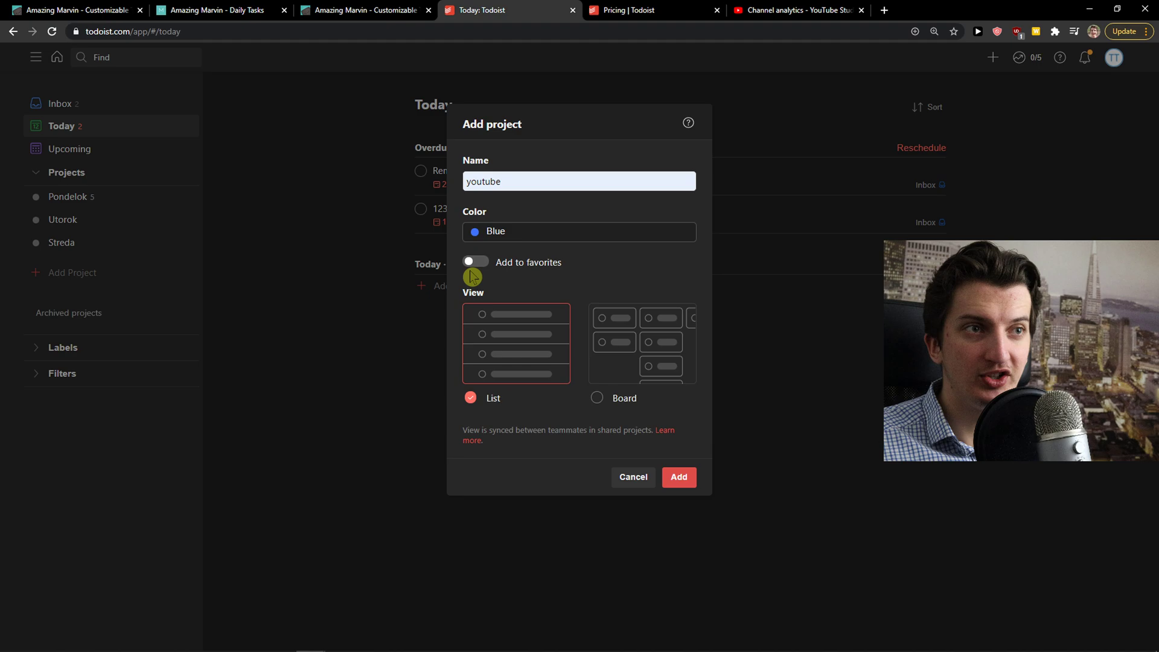
left_click(473, 264)
left_click(473, 264)
left_click(474, 264)
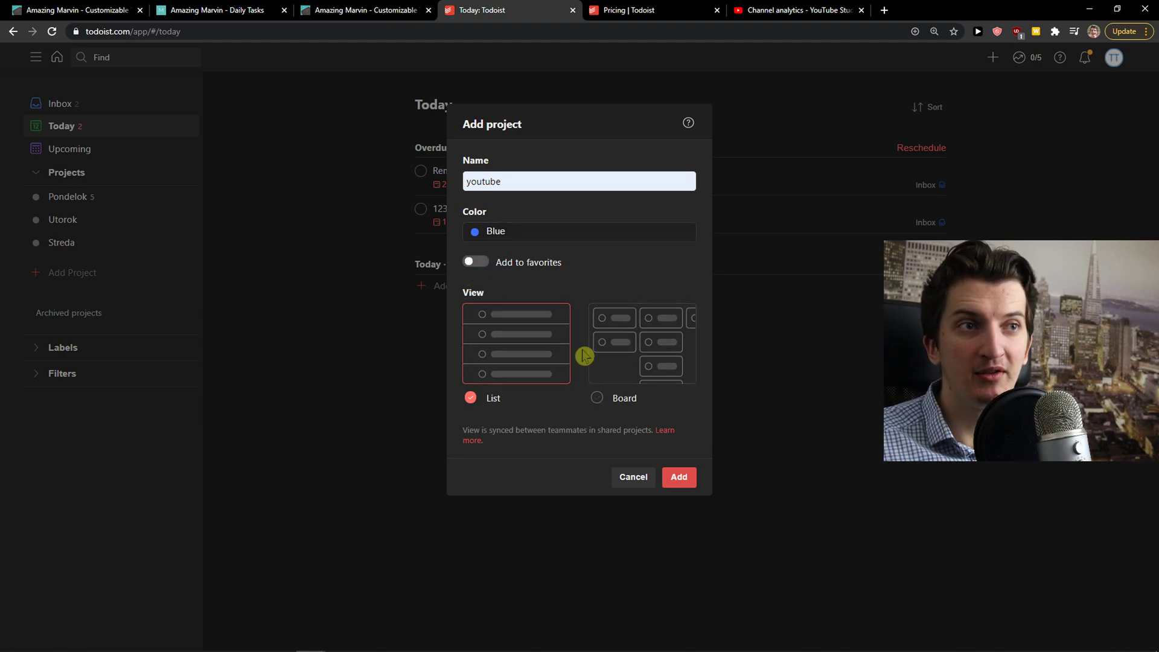
Create the youtube project and add a task named Task1 to it.
left_click(690, 485)
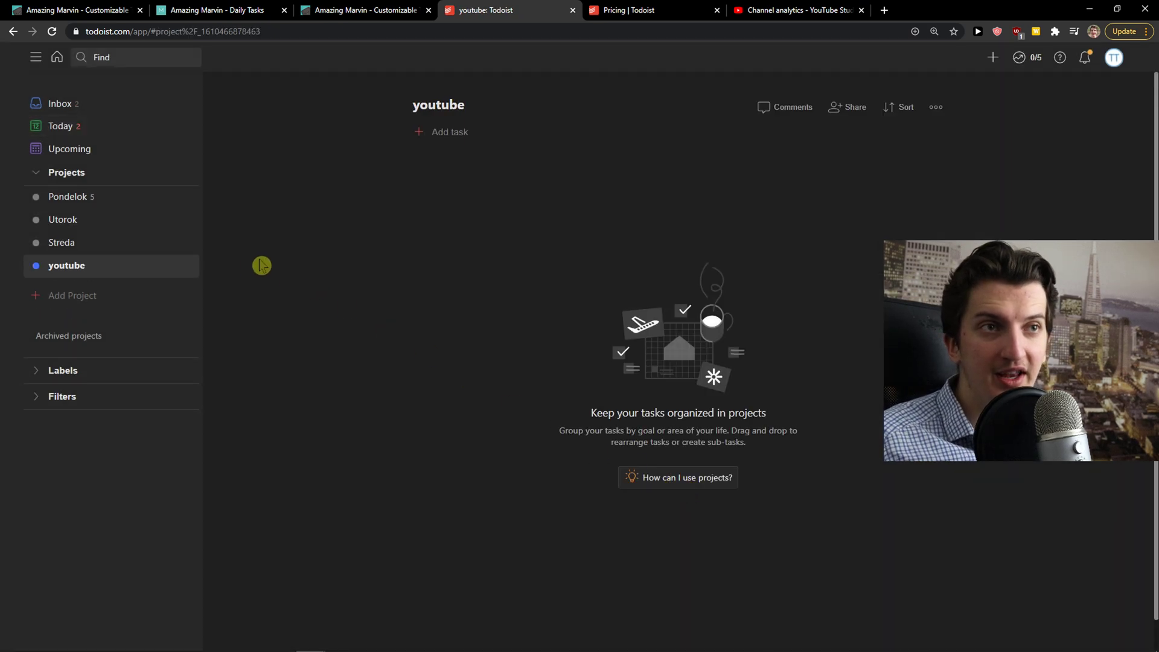
left_click(579, 137)
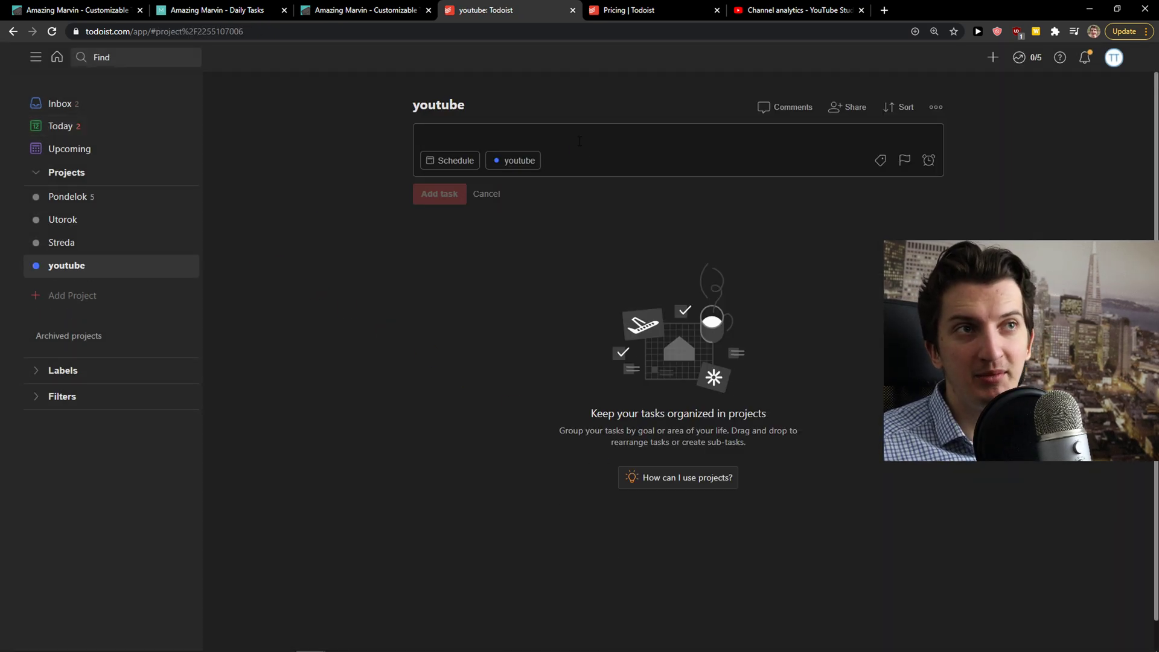
type("Task1")
key("Return")
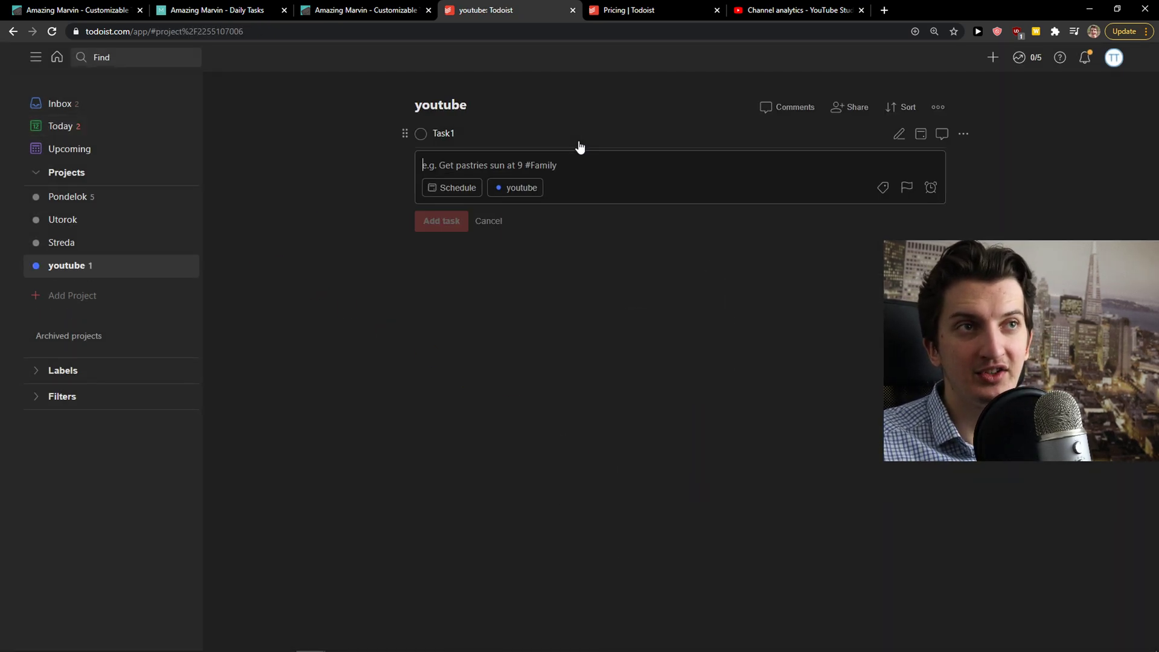
Check Task1's actions menu, then open Task1's detail view.
left_click(965, 136)
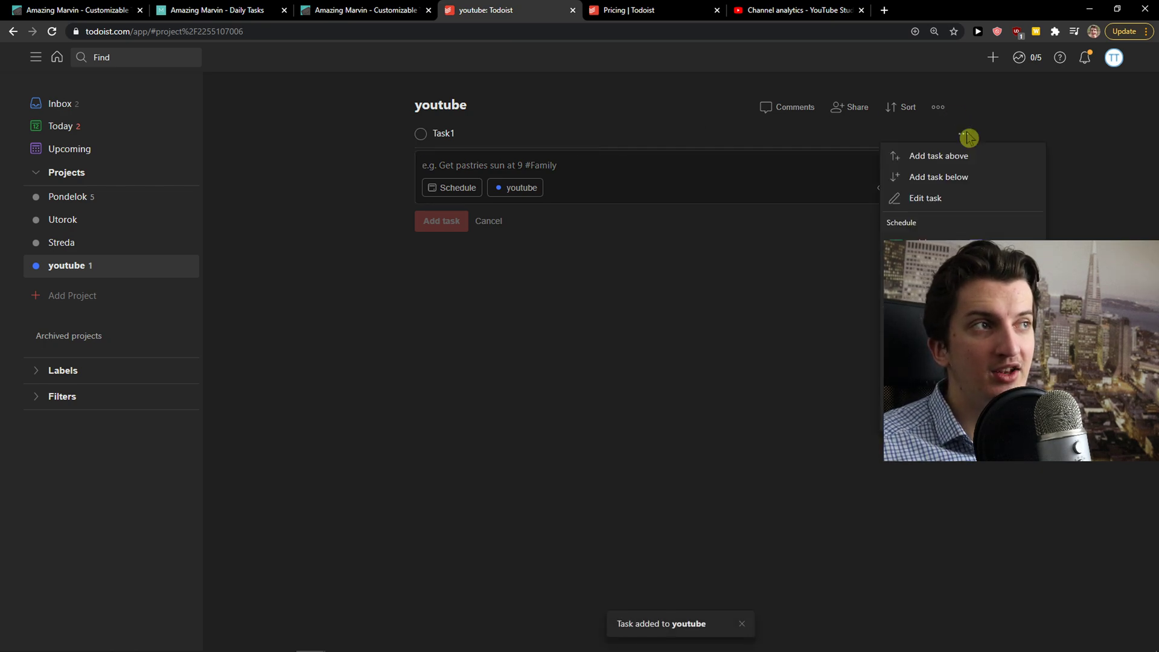
left_click(965, 137)
left_click(960, 139)
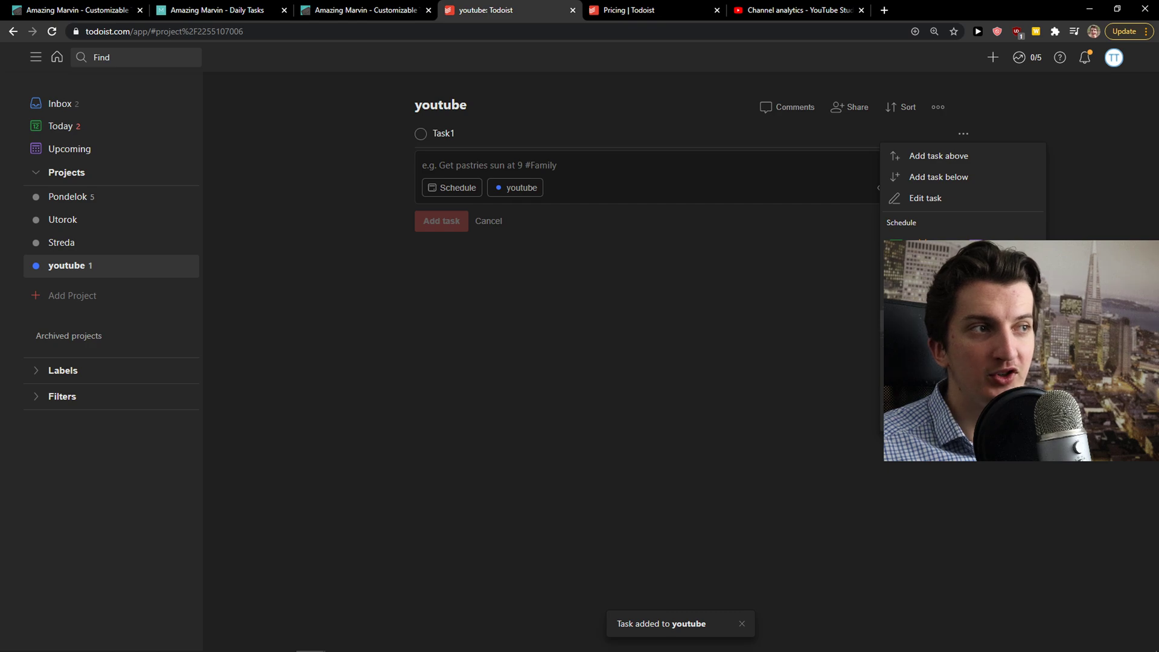
left_click(526, 200)
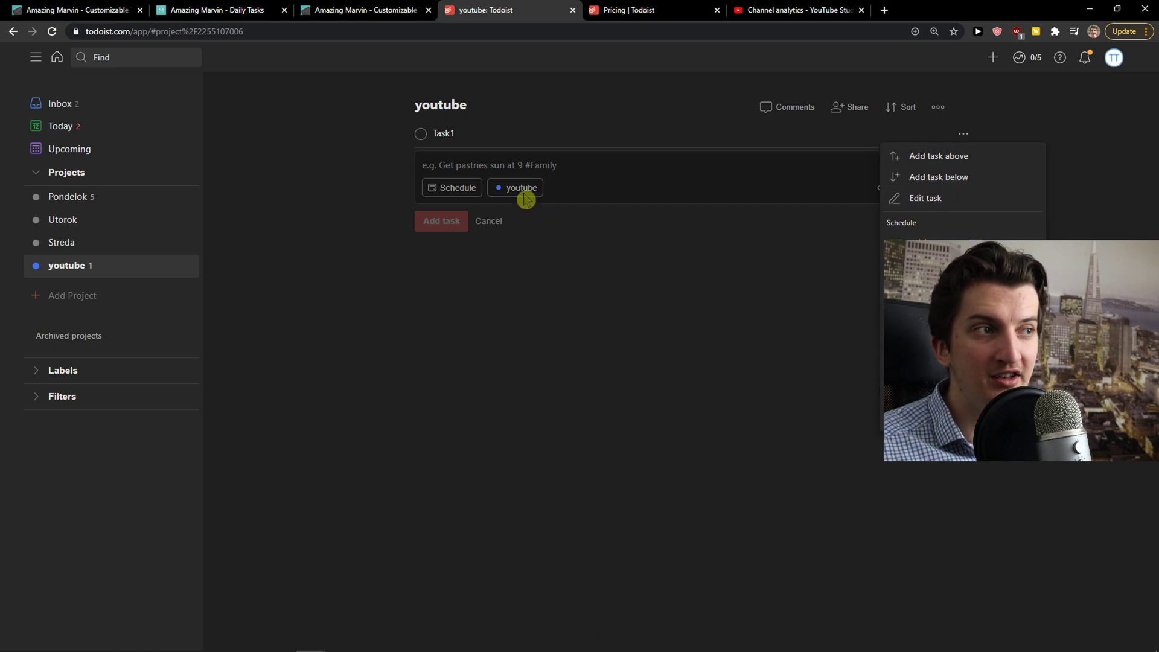
left_click(476, 140)
Add a sub-task named Subtask under Task1.
left_click(430, 196)
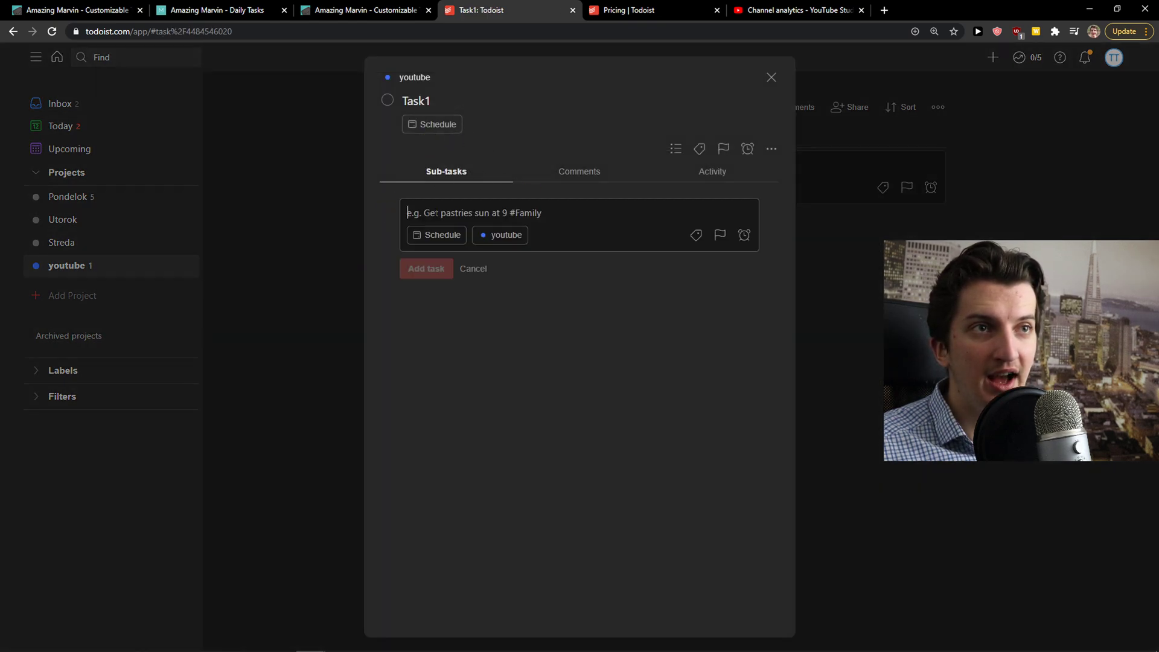
type("Subtask")
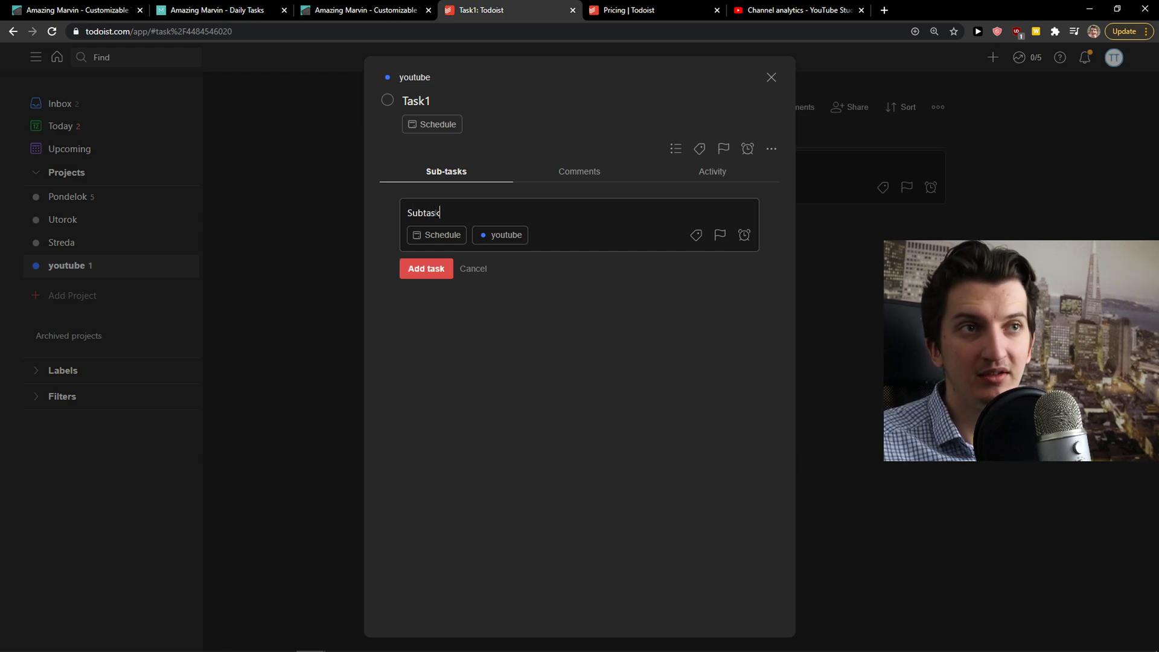
key("Return")
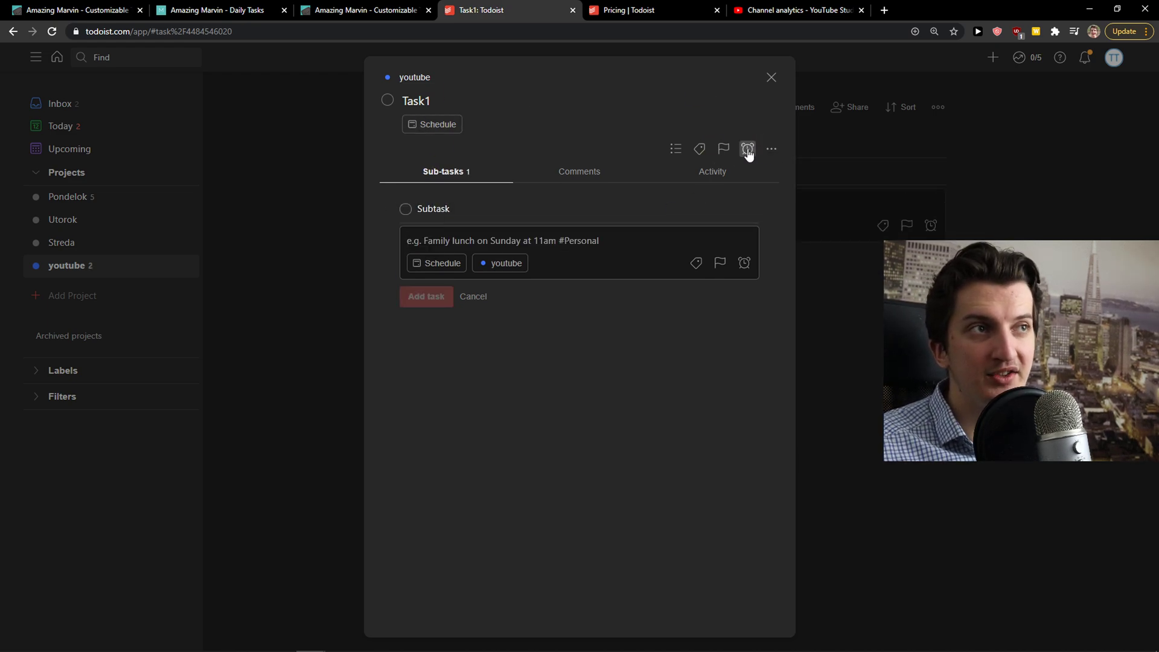
Clear the typed due date in Task1's schedule picker, leaving it undated.
left_click(423, 133)
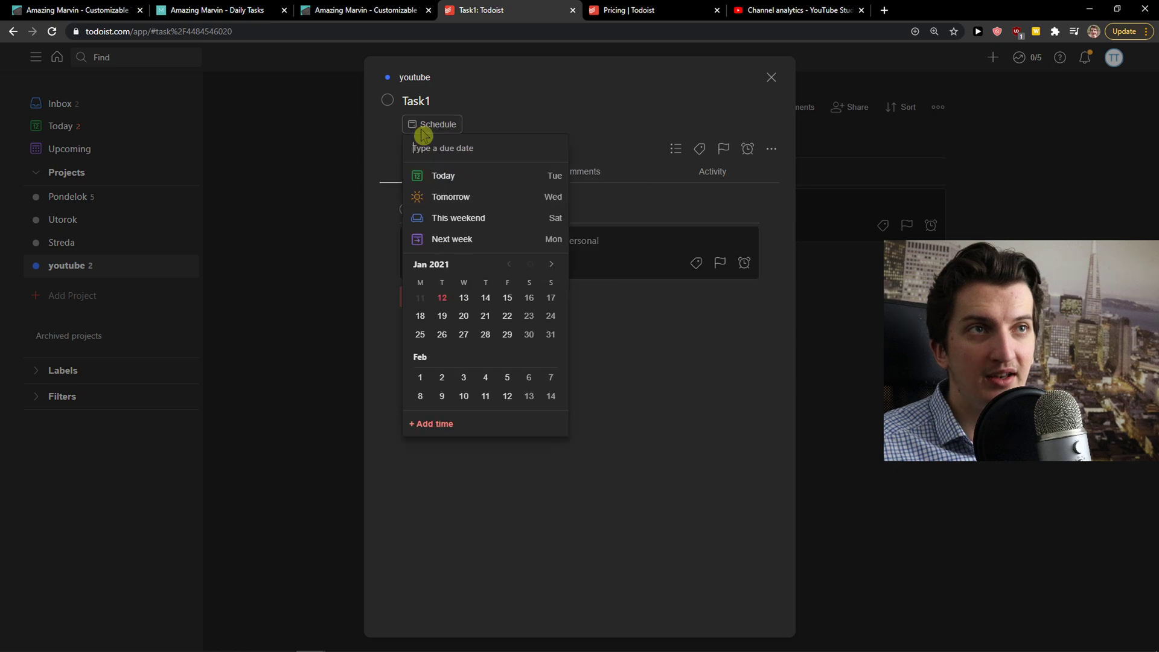
type("tod")
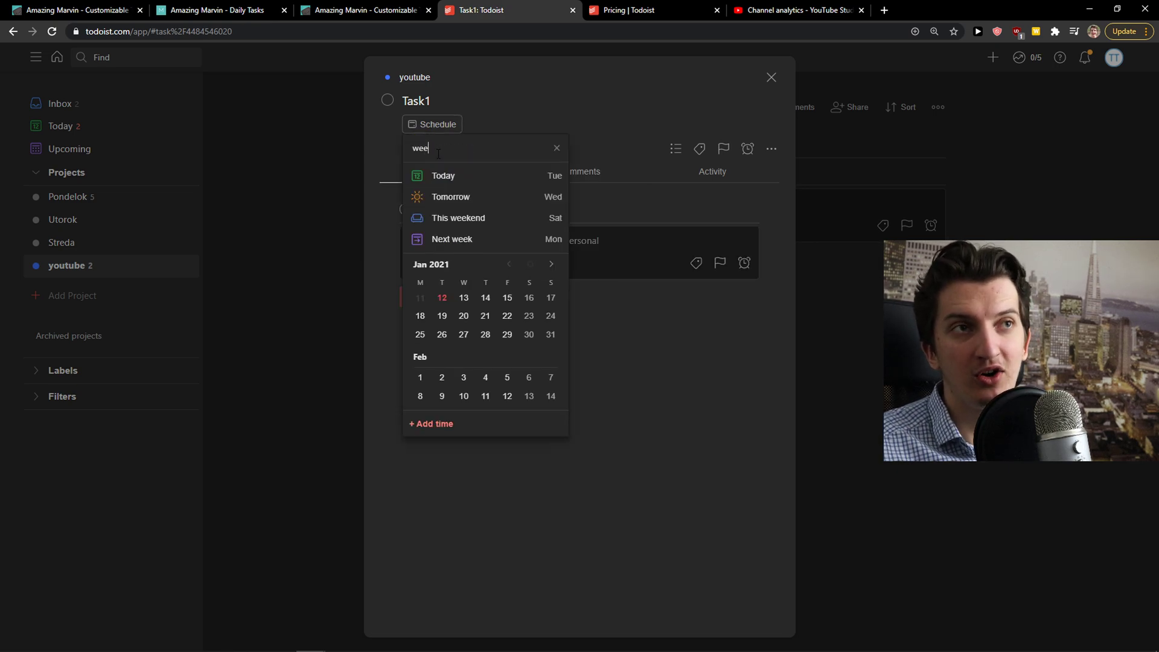
key("BackSpace")
key("BackSpace")
key("BackSpace")
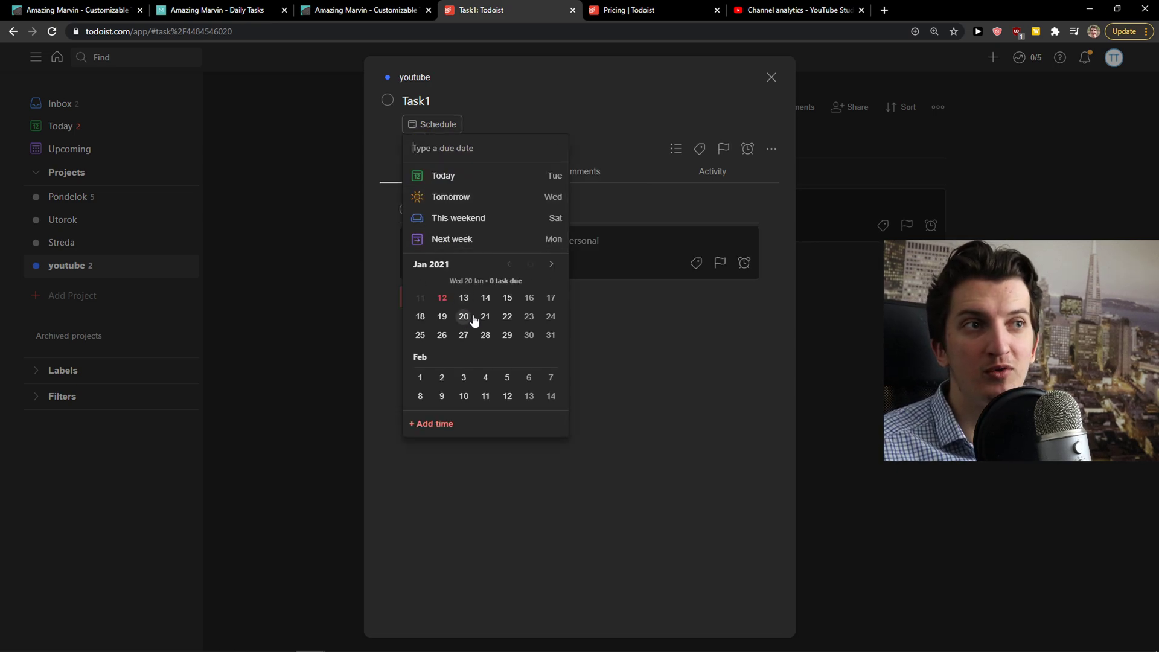
Close Task1's details, view the 0/5 productivity summary, and switch youtube to board view.
left_click(767, 83)
left_click(767, 84)
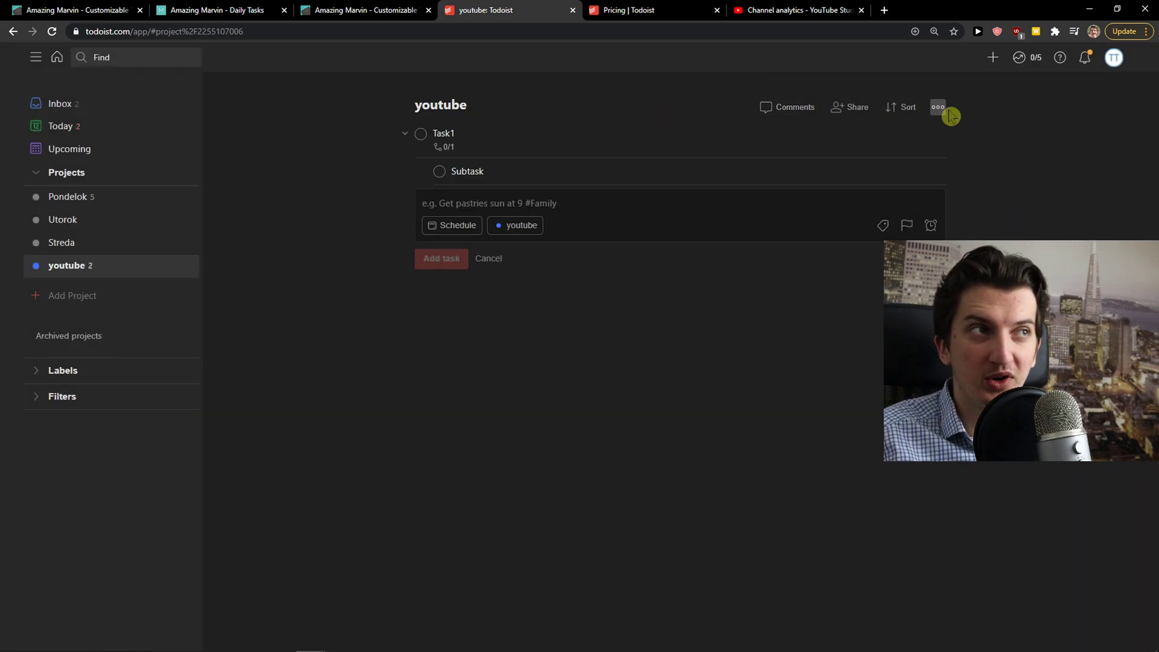
left_click(1032, 60)
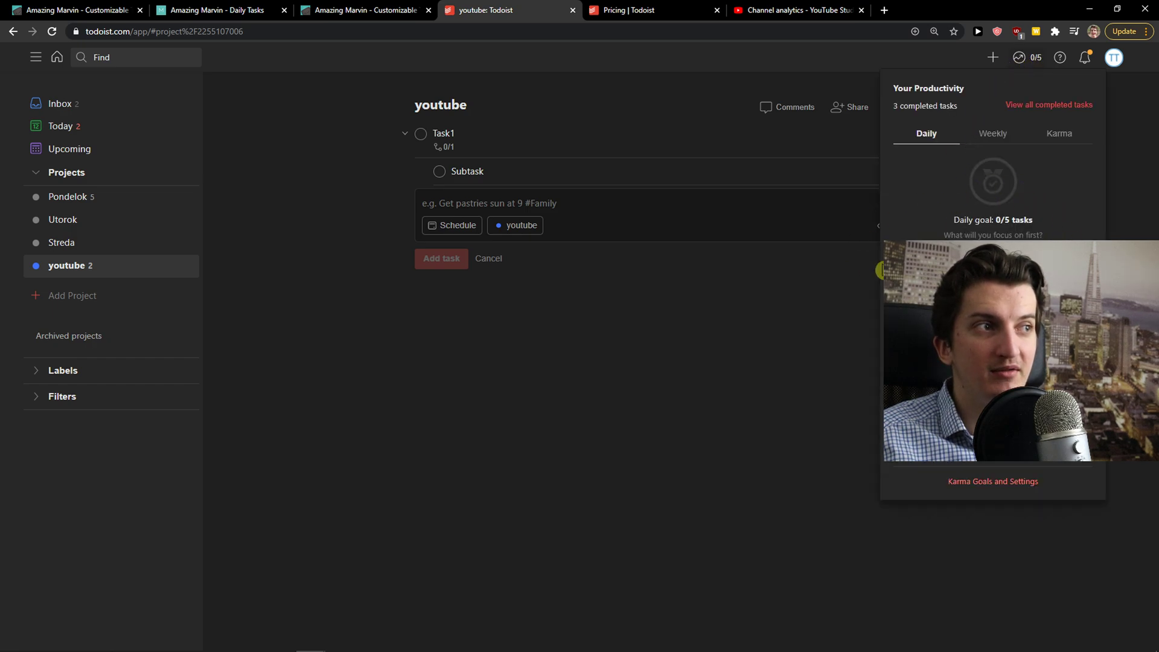
left_click(773, 282)
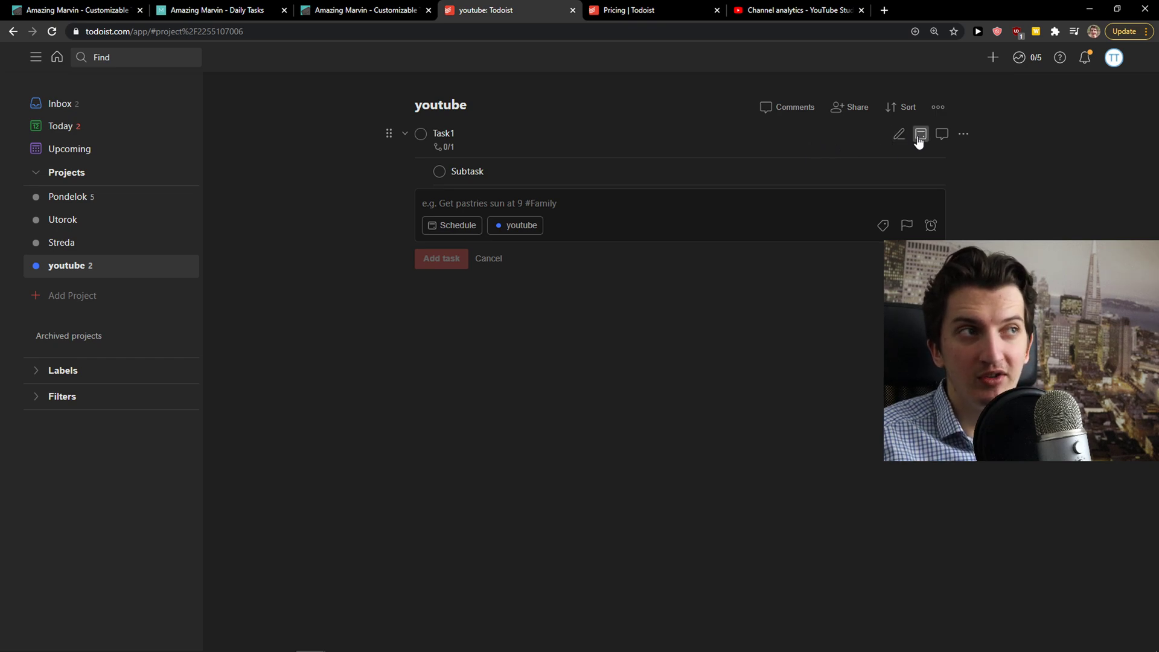
left_click(938, 107)
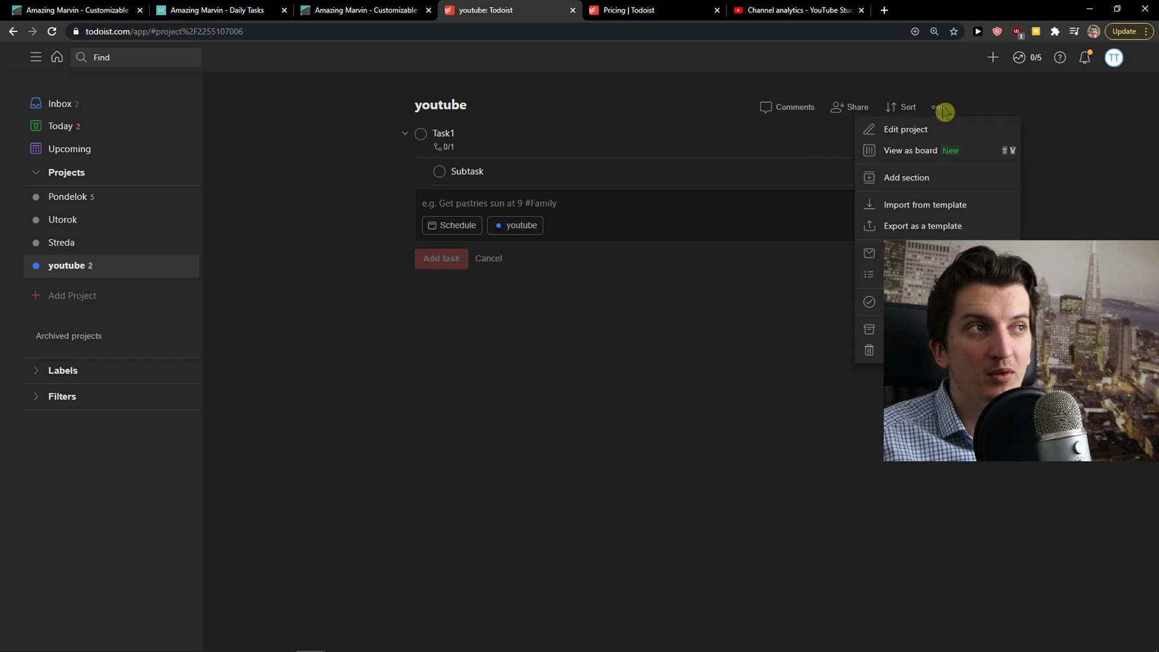
left_click(898, 146)
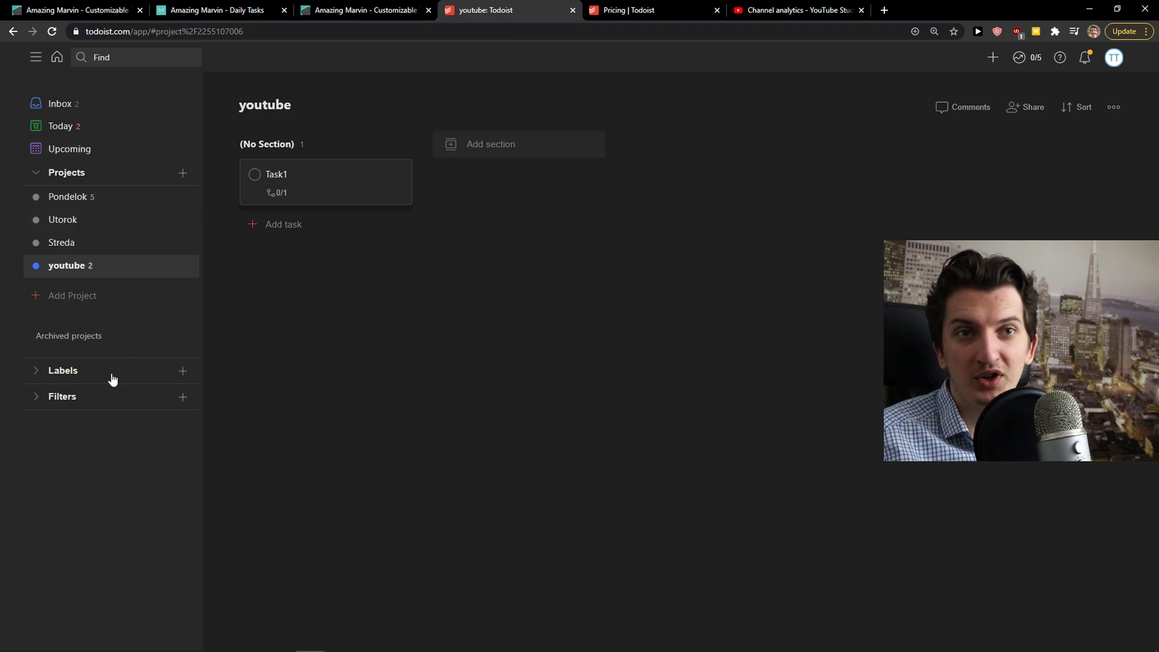
Browse Todoist's Today, Upcoming and Inbox views, then switch over to Amazing Marvin.
left_click(76, 129)
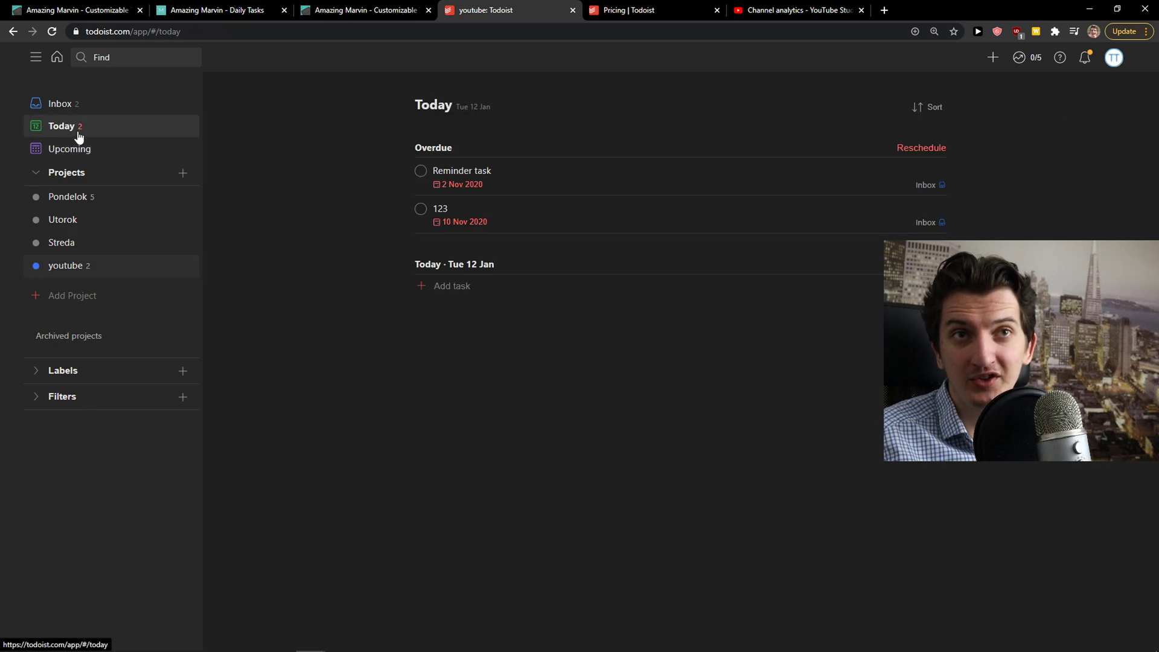
left_click(74, 146)
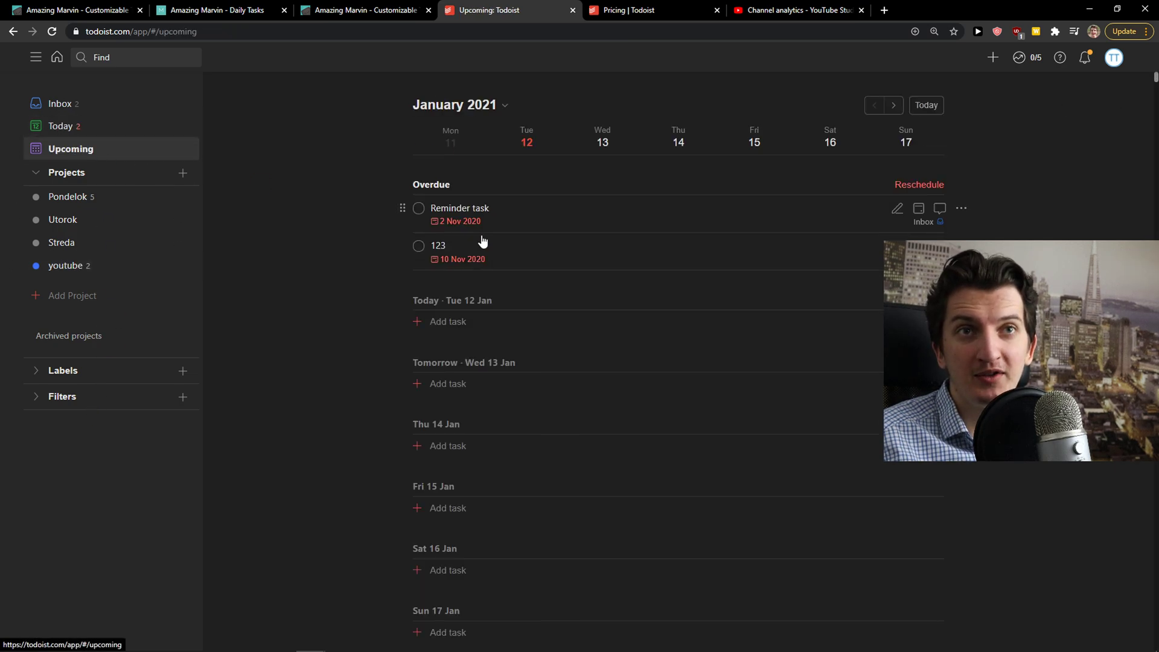
left_click(114, 109)
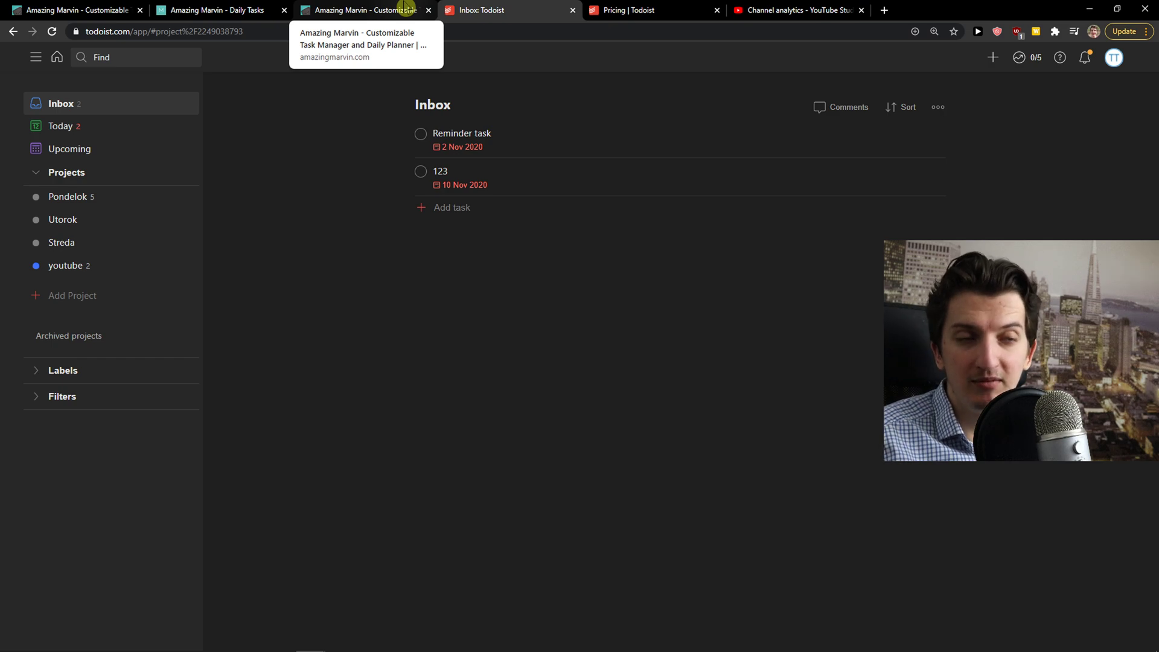
left_click(339, 9)
Open Marvin's Master List, then its January 2021 calendar, then the focus timer.
left_click(259, 9)
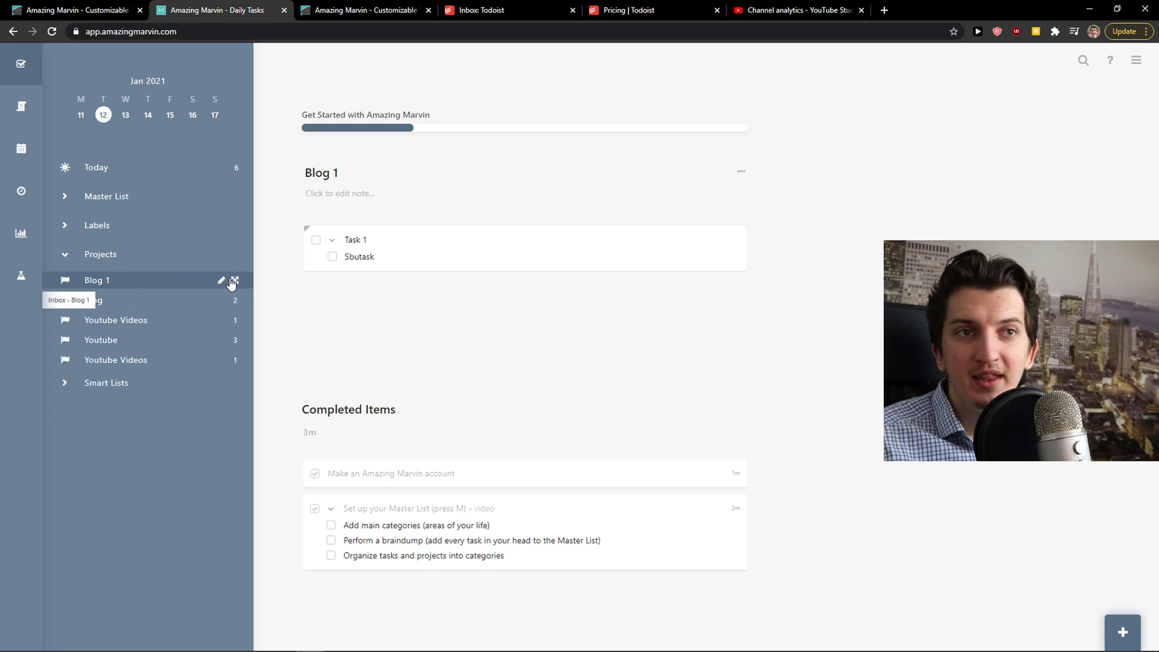
left_click(22, 107)
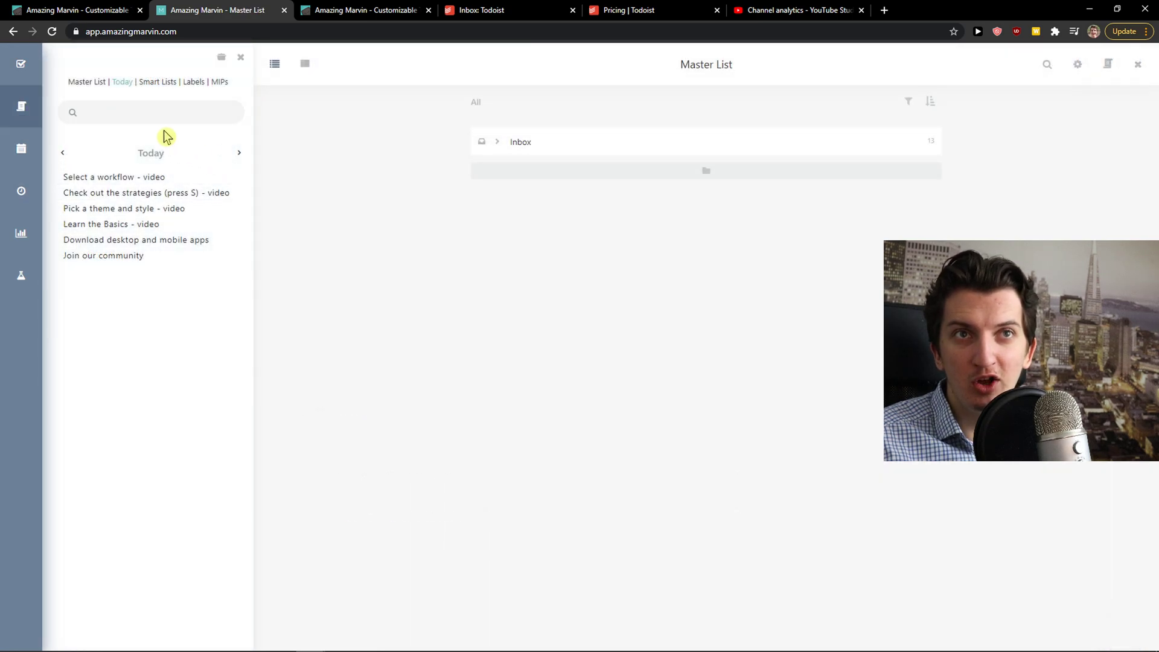
left_click(21, 149)
left_click(28, 201)
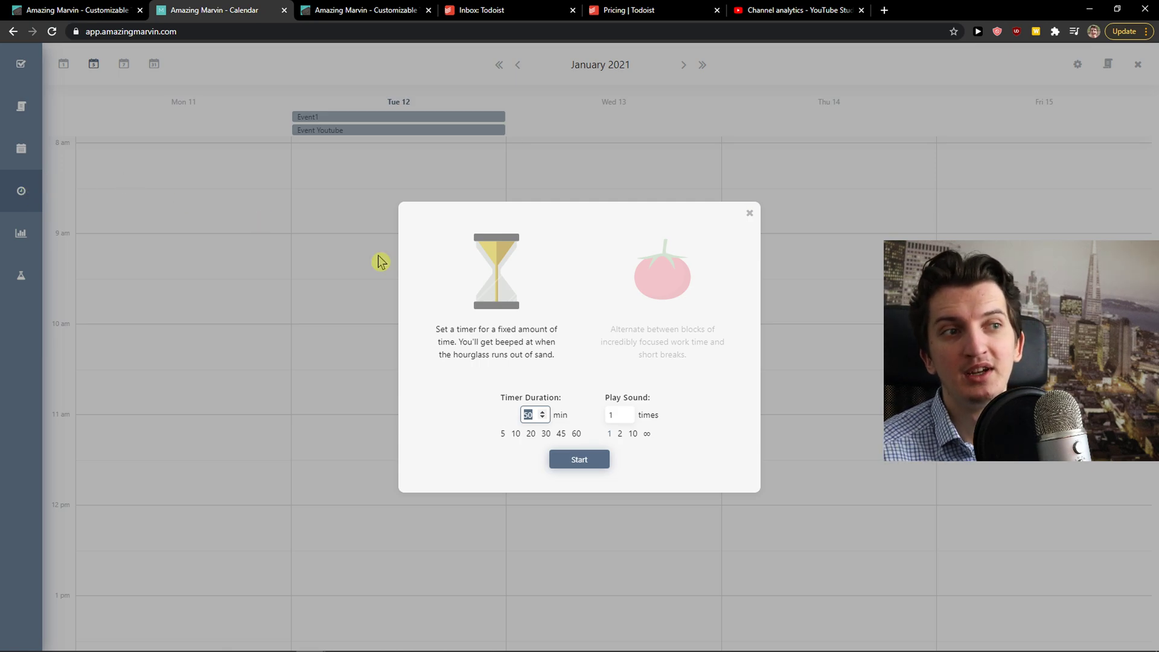
Switch the timer to Pomodoro, close it, view Stats, and return to Blog 1's daily tasks.
left_click(613, 287)
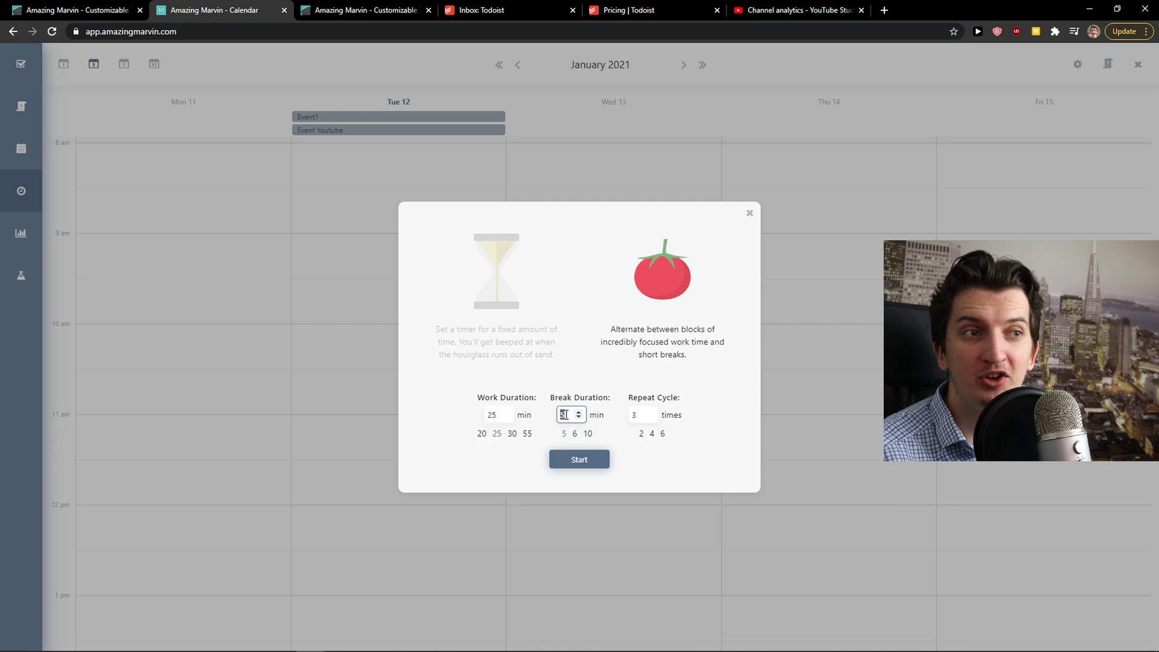
left_click(749, 212)
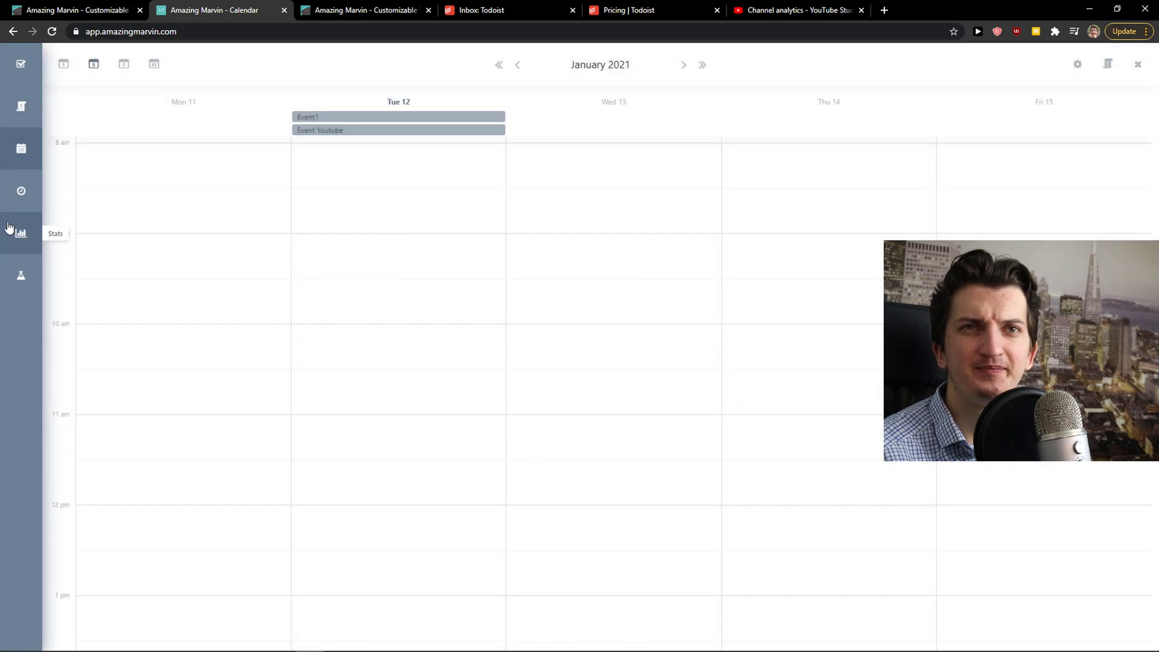
left_click(21, 233)
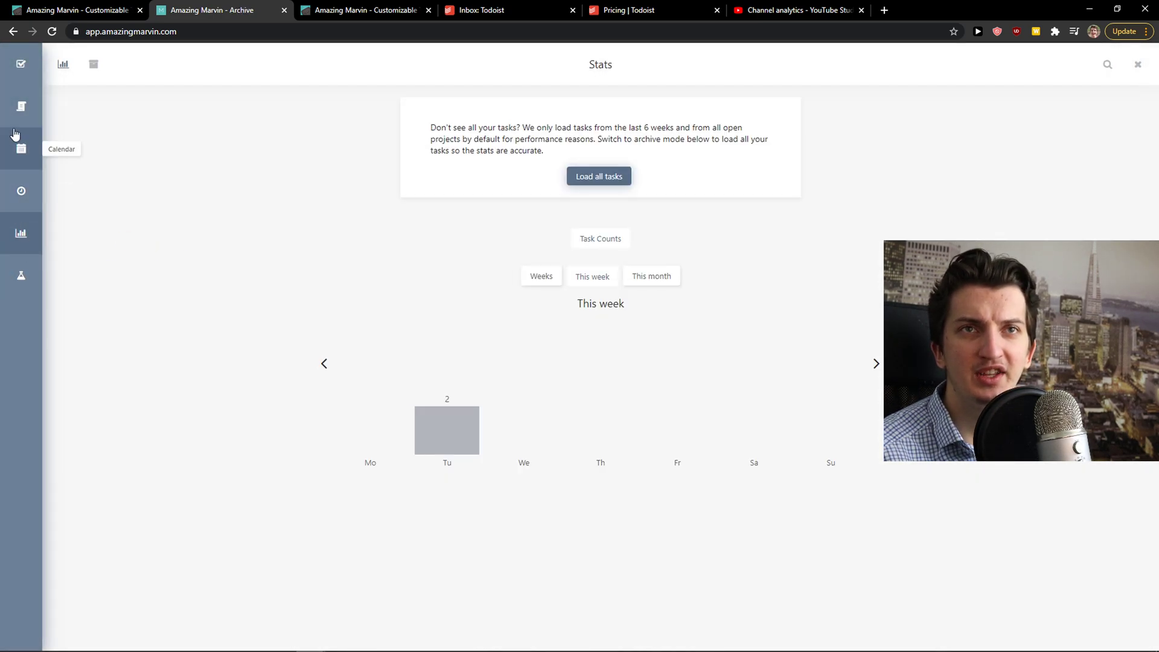
left_click(21, 106)
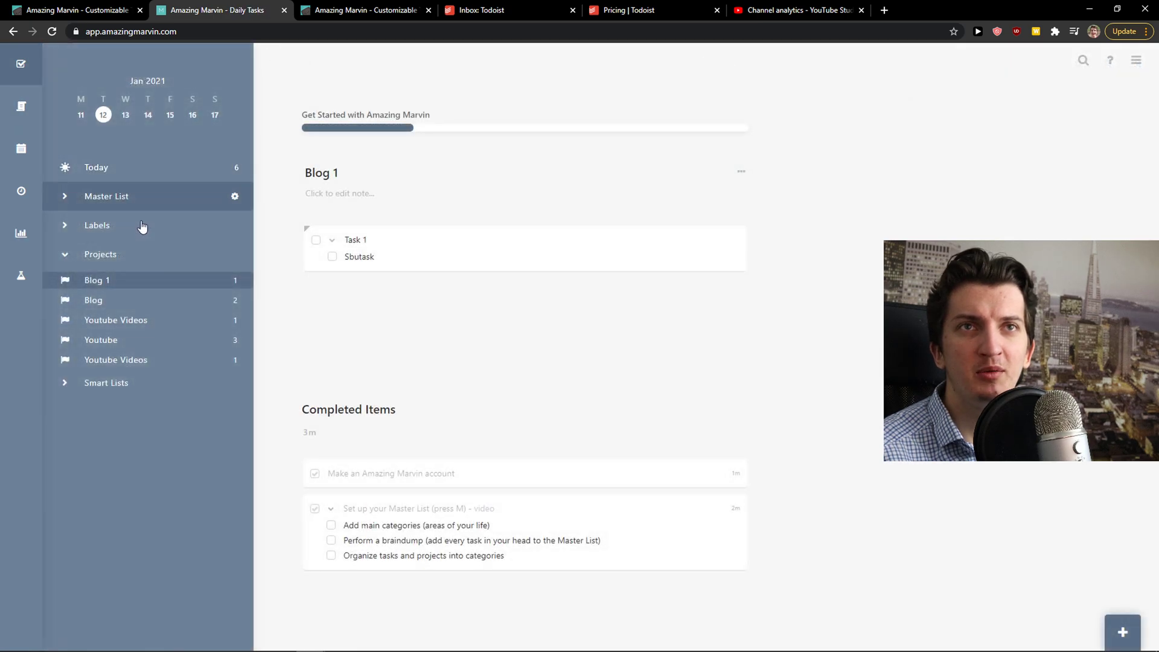
Add a project named 'Youtube 2' under Projects and open it from the list.
left_click(235, 255)
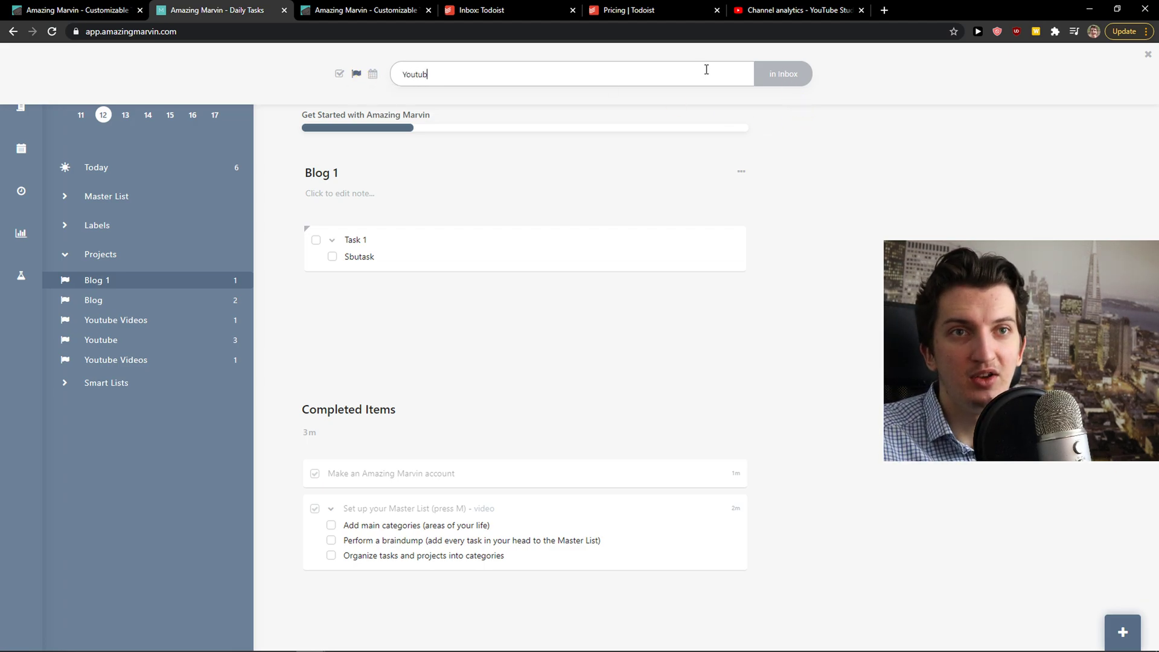
key("Return")
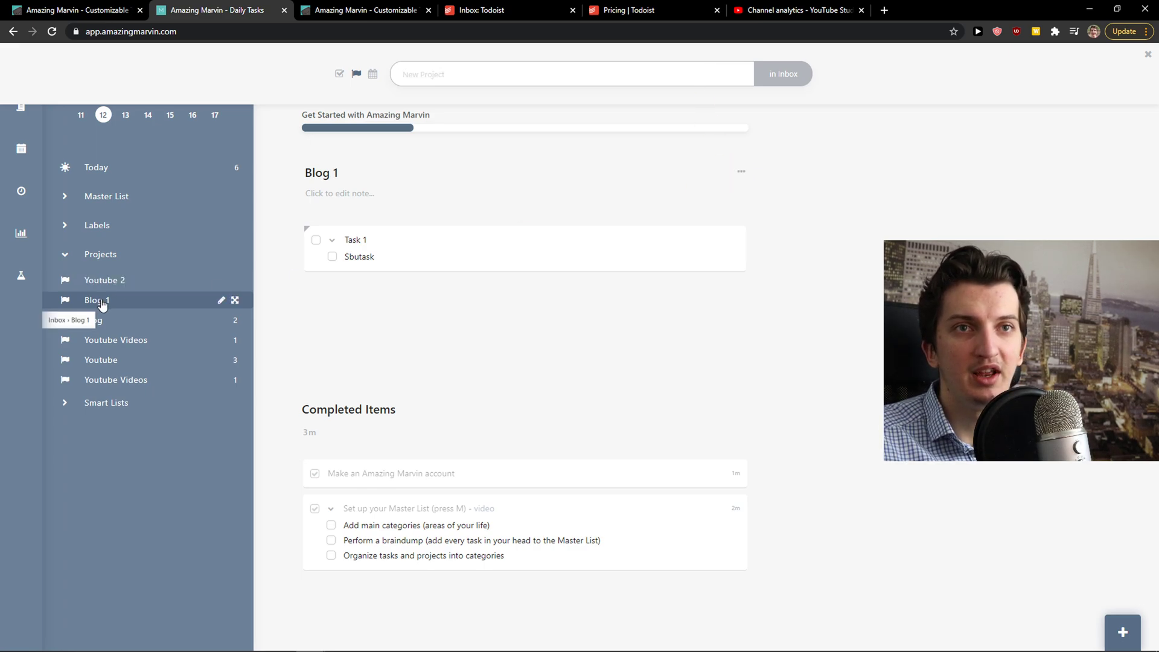
left_click(144, 284)
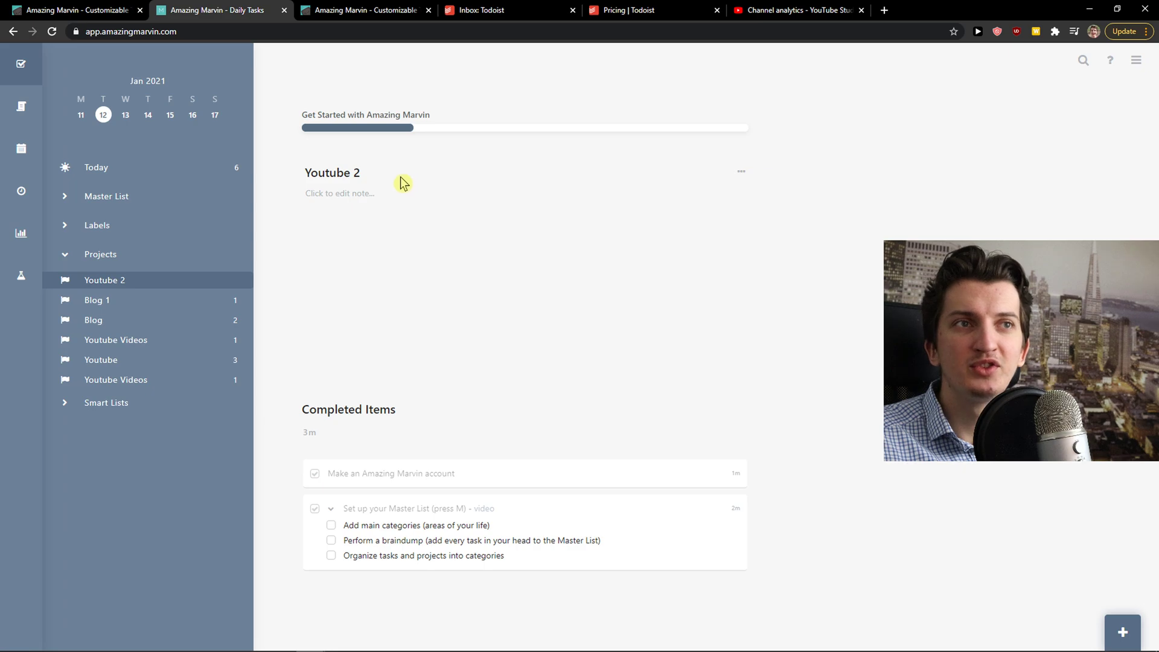
Open Youtube 2 in full view and switch to the tasks-only layout.
left_click(326, 174)
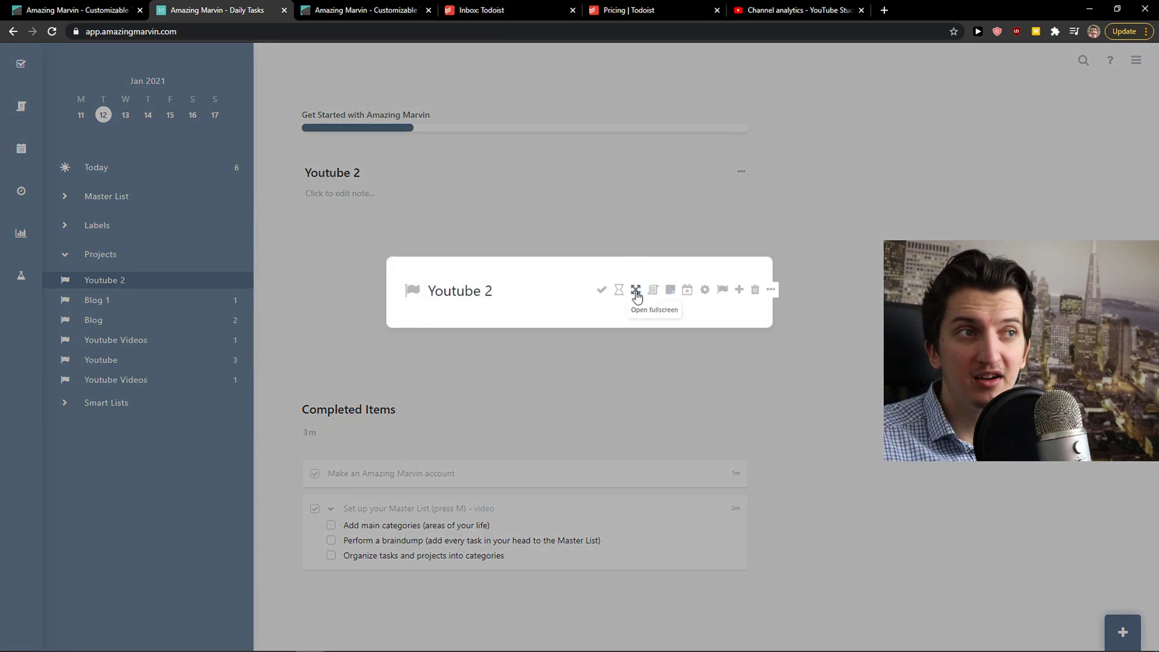
left_click(637, 290)
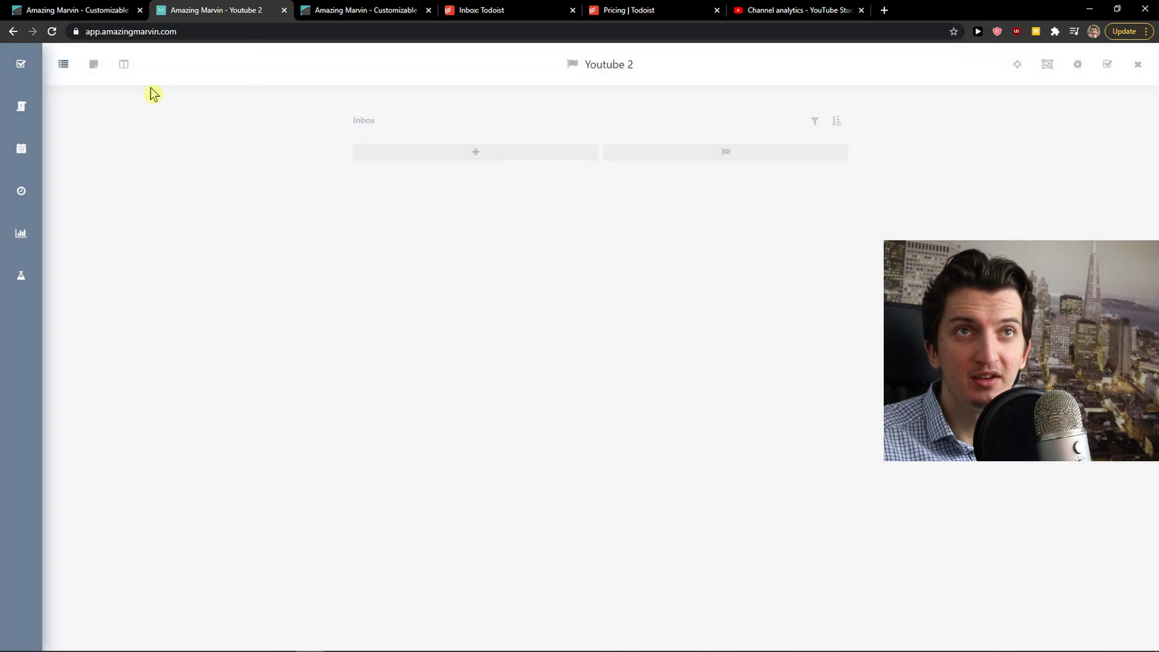
left_click(95, 70)
left_click(124, 65)
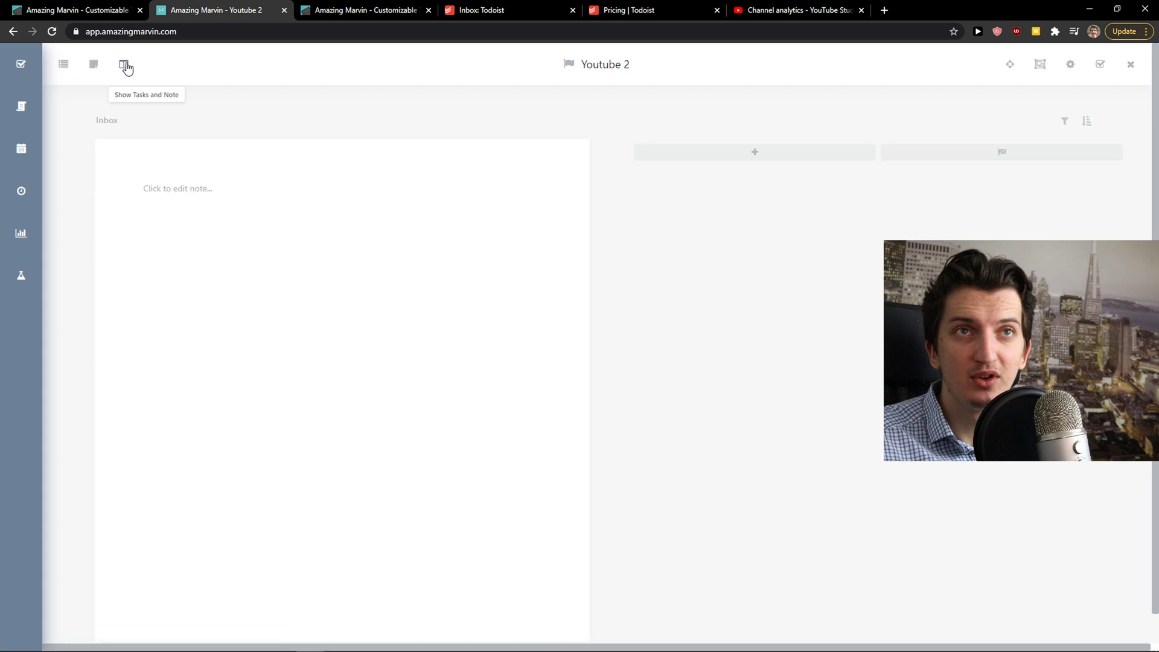
left_click(64, 66)
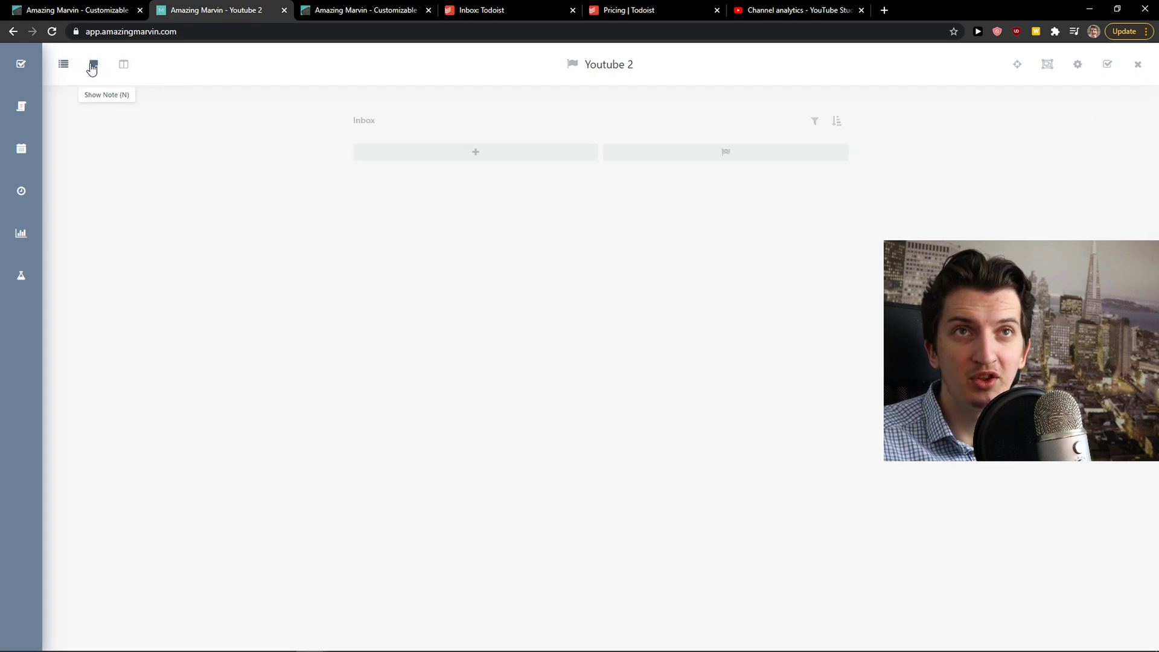
Add Task1 with a sub-task named 'Subtask' beneath it.
left_click(424, 159)
type("T")
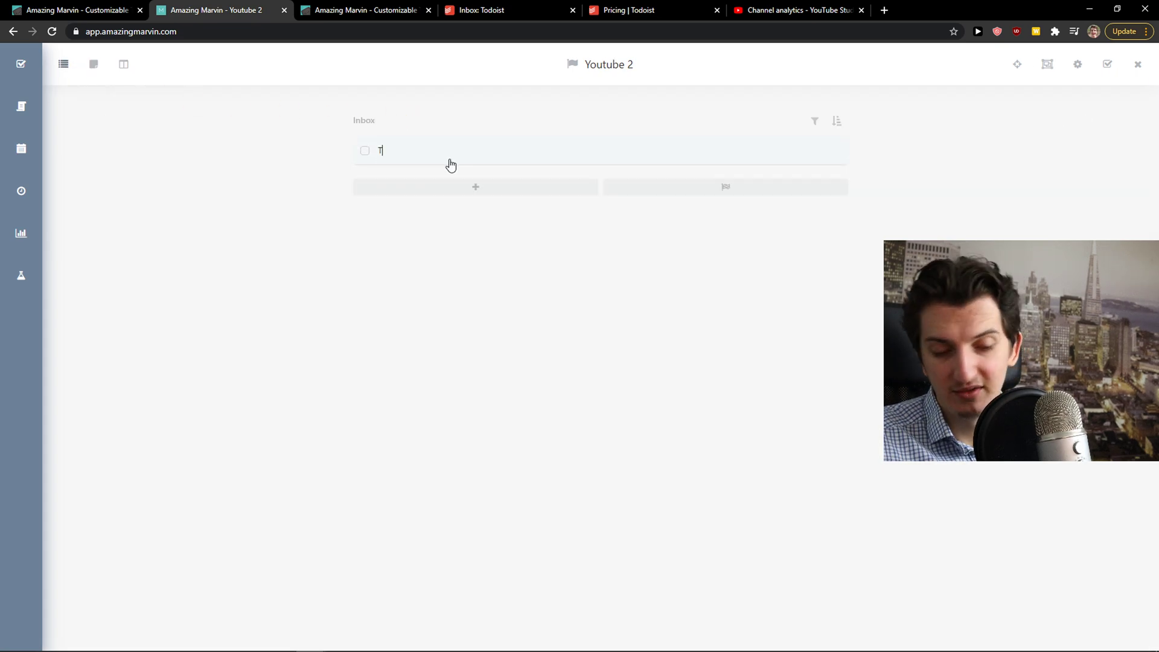
type("ask1")
key("Return")
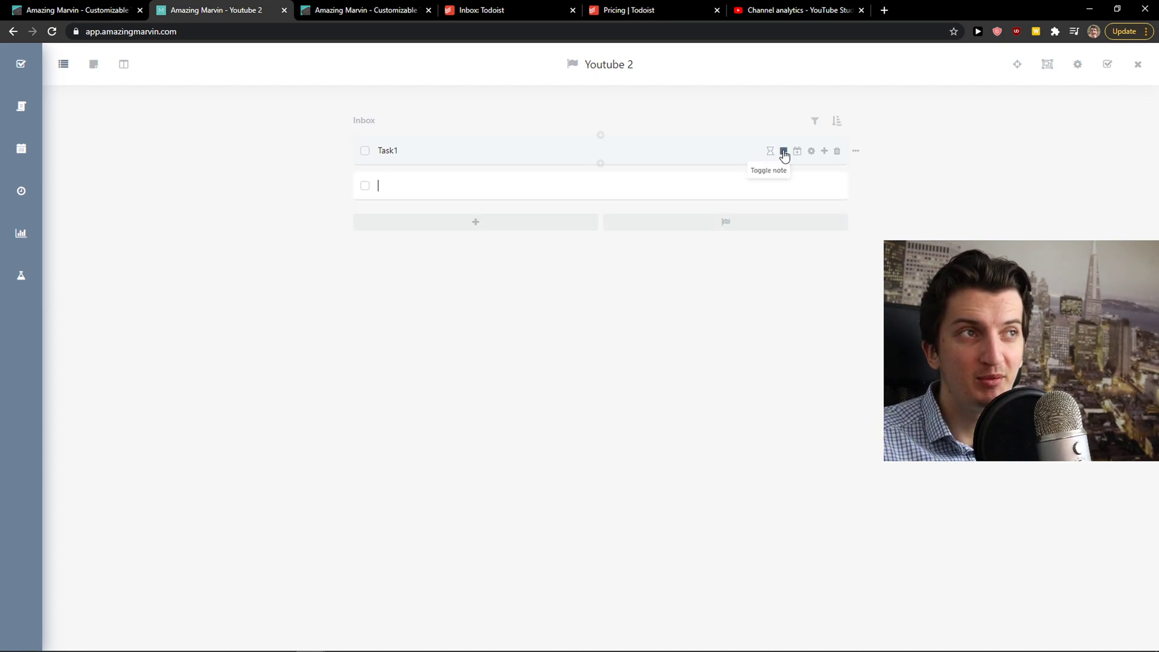
left_click(824, 152)
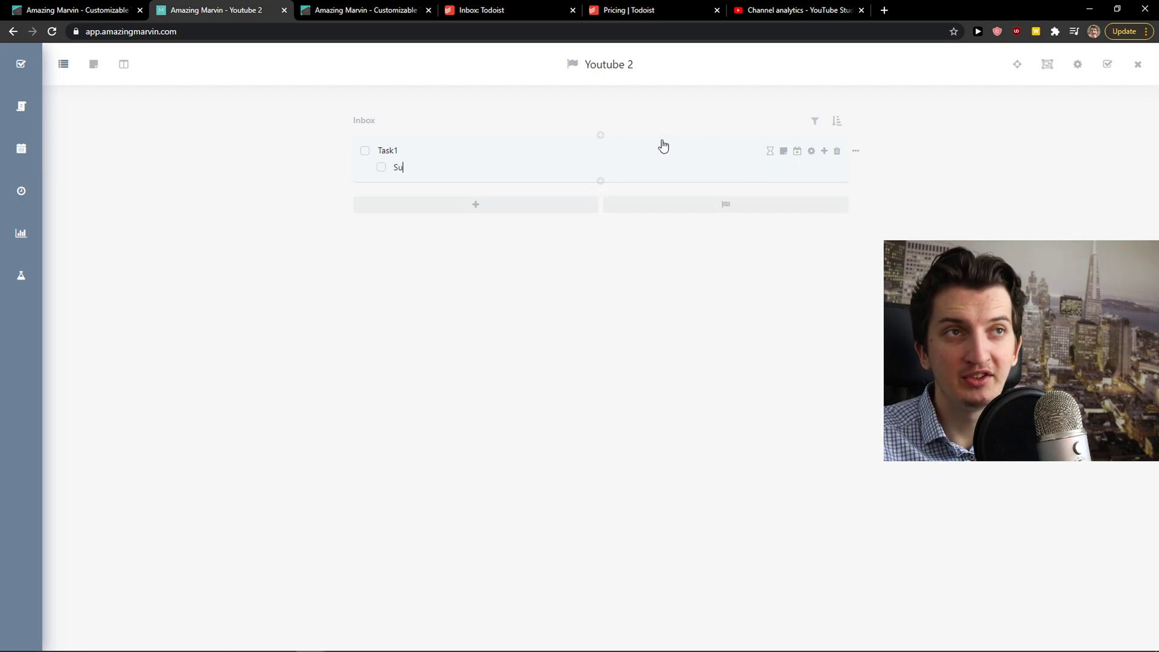
key("Return")
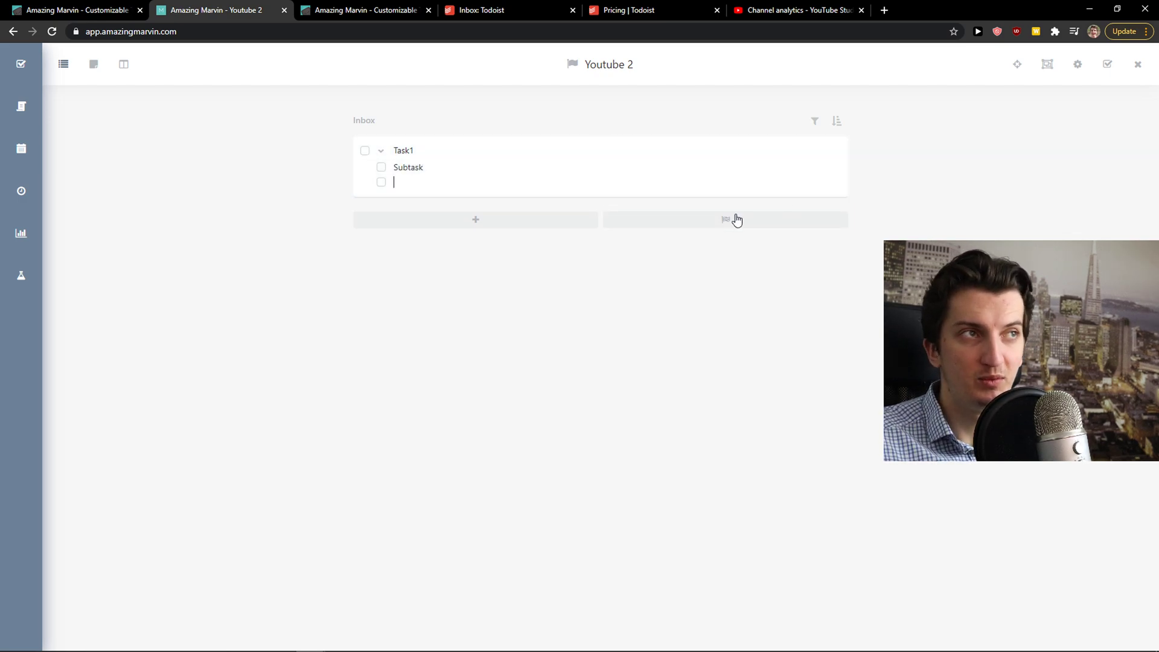
left_click(311, 263)
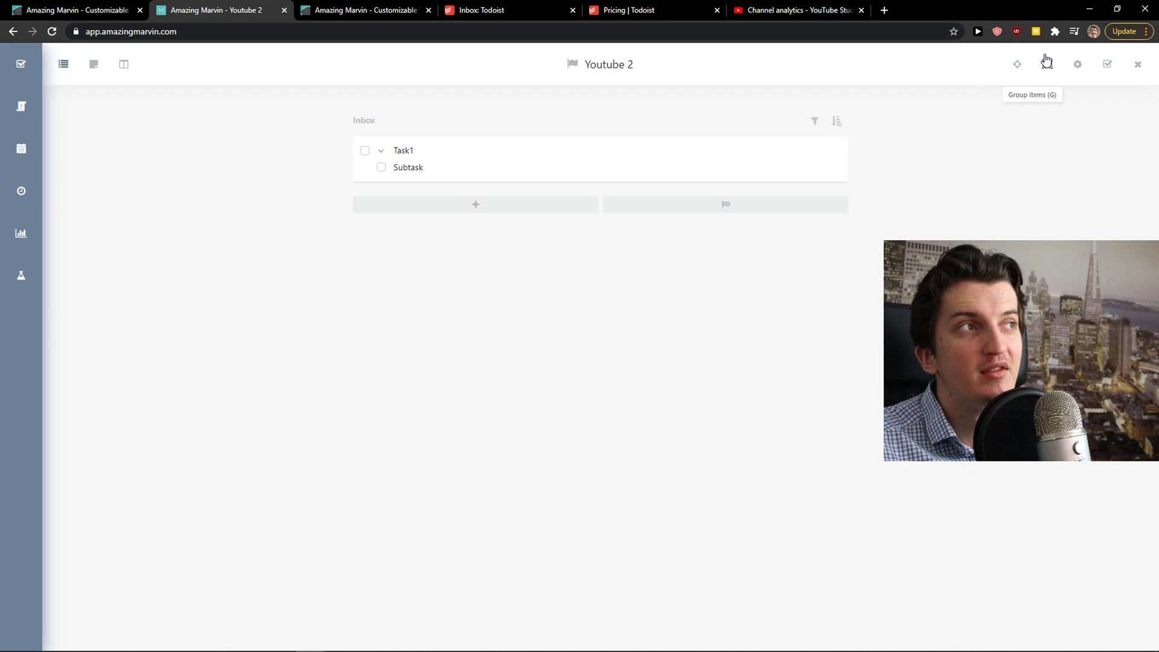
left_click(1078, 64)
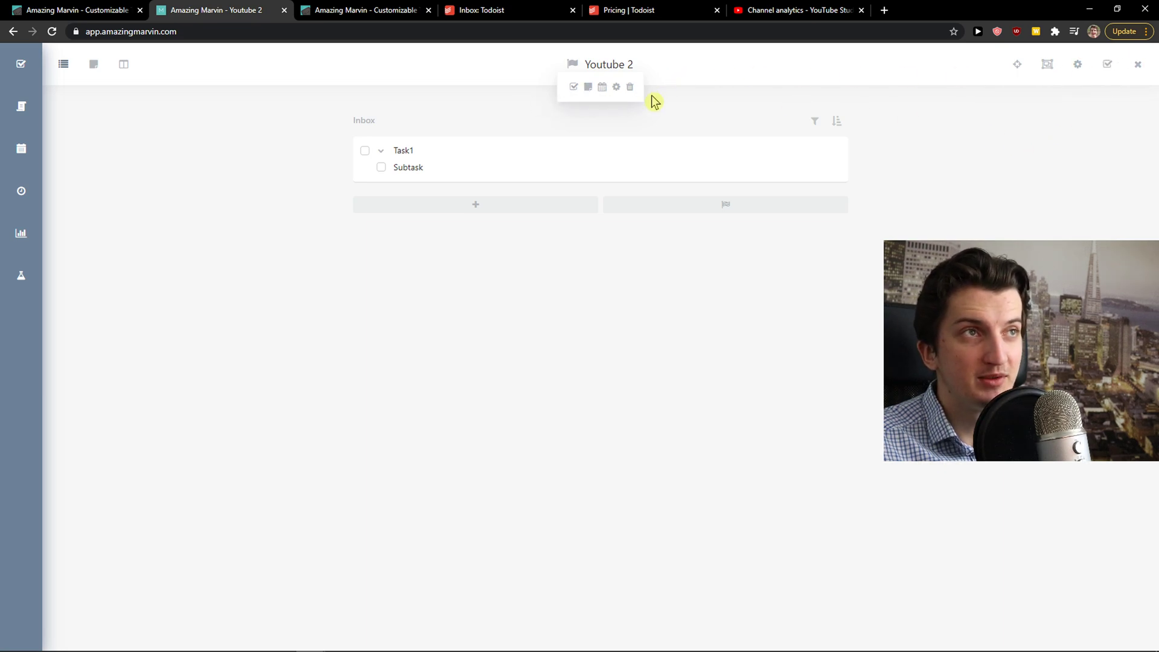
mouse_move(572, 160)
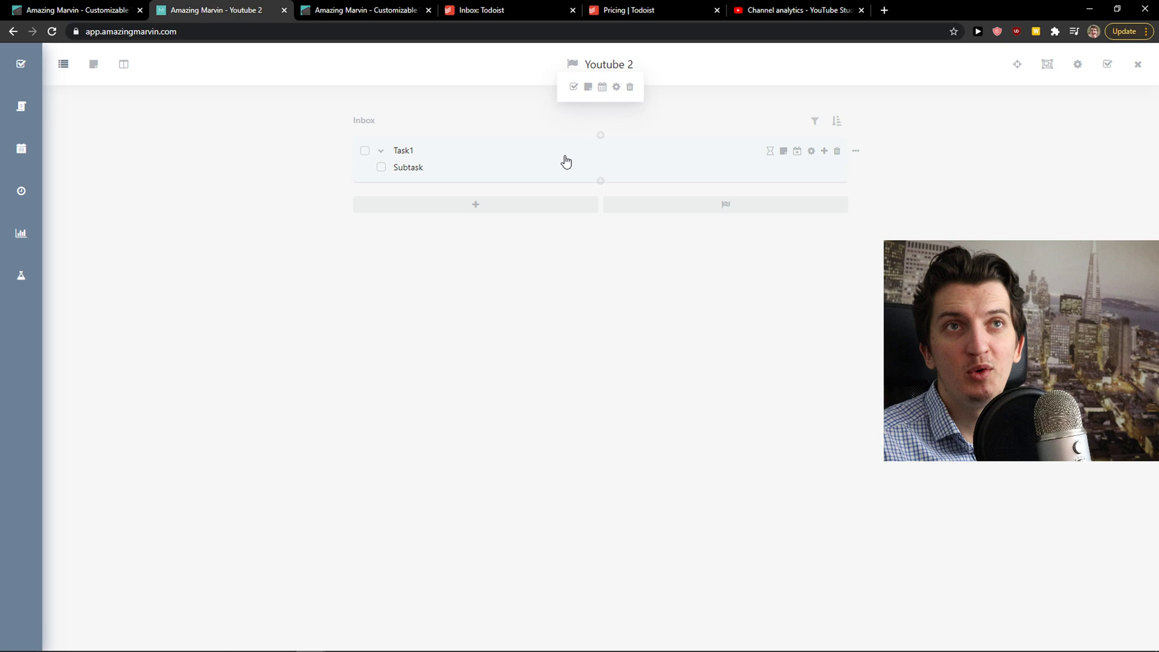